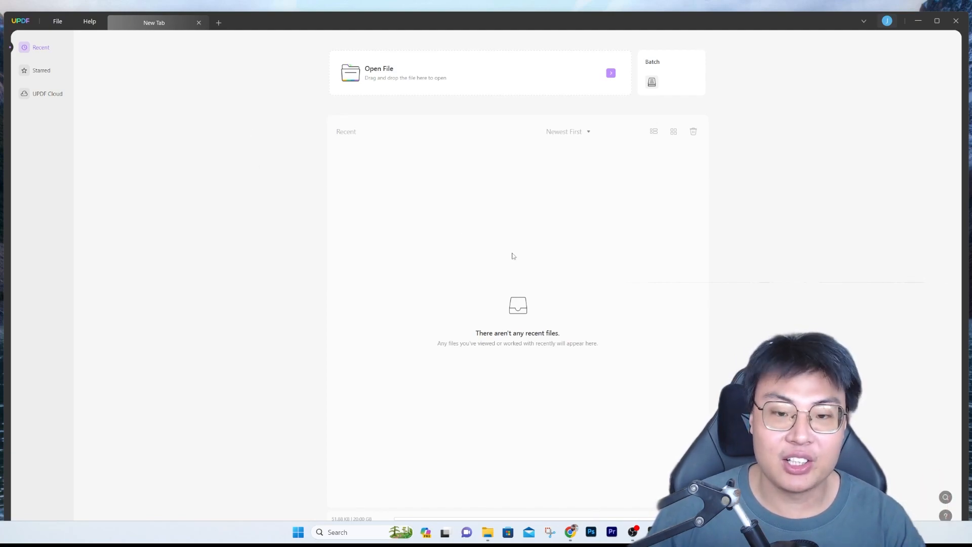
- Switch to File Explorer and open INVOICe.pdf from the recent files in the default viewer
{"action": "left_click", "coordinate": [487, 534]}
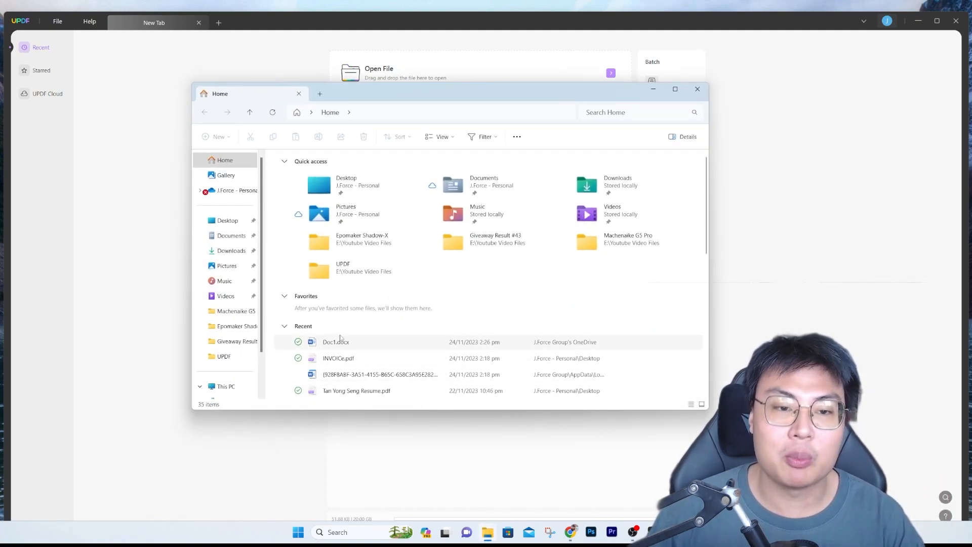
{"action": "left_click", "coordinate": [349, 357]}
{"action": "double_click", "coordinate": [350, 358]}
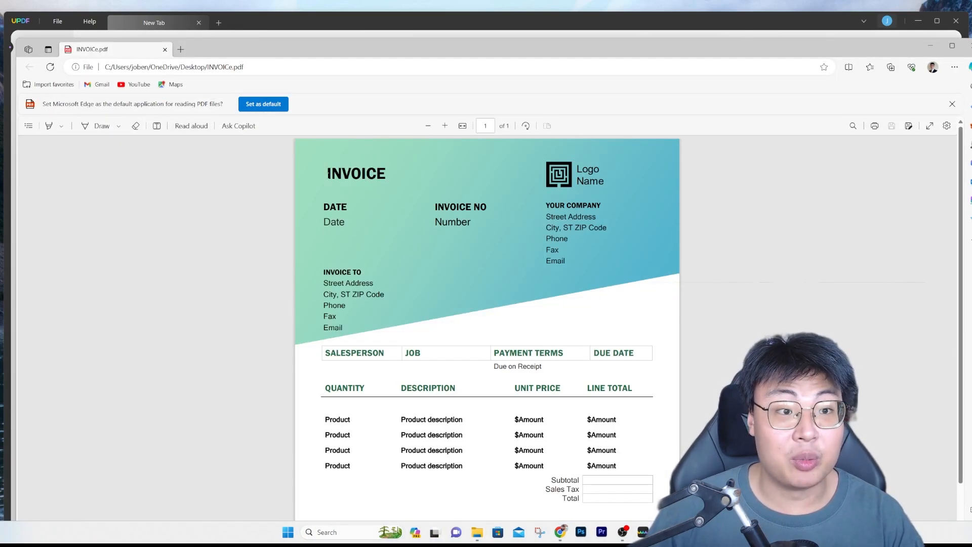
- Examine the invoice's header, product rows and totals area, then close the preview and the File Explorer window
{"action": "scroll", "coordinate": [351, 231], "scroll_direction": "down", "scroll_amount": 3}
{"action": "scroll", "coordinate": [441, 274], "scroll_direction": "up", "scroll_amount": 3}
{"action": "scroll", "coordinate": [447, 253], "scroll_direction": "down", "scroll_amount": 1}
{"action": "scroll", "coordinate": [447, 256], "scroll_direction": "up", "scroll_amount": 1}
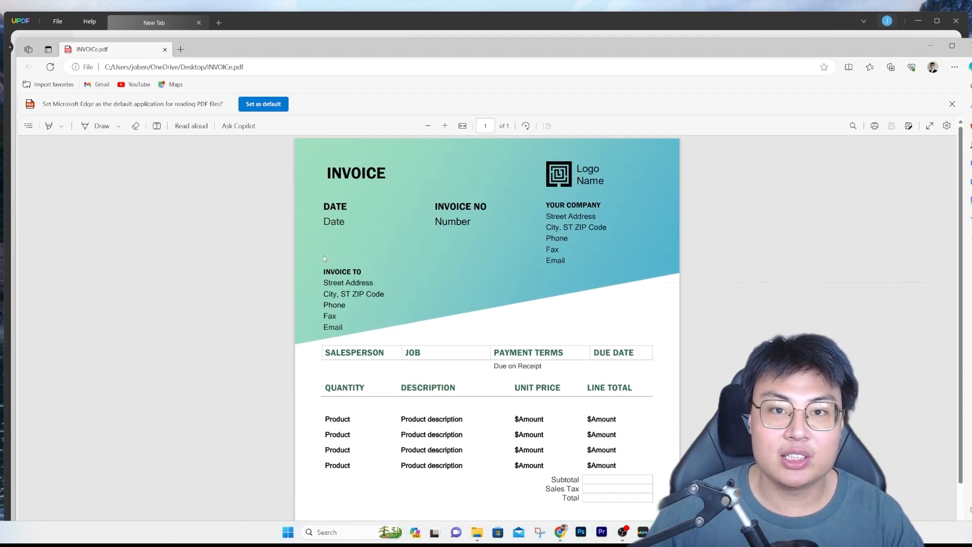
{"action": "scroll", "coordinate": [455, 339], "scroll_direction": "down", "scroll_amount": 2}
{"action": "scroll", "coordinate": [430, 334], "scroll_direction": "up", "scroll_amount": 1}
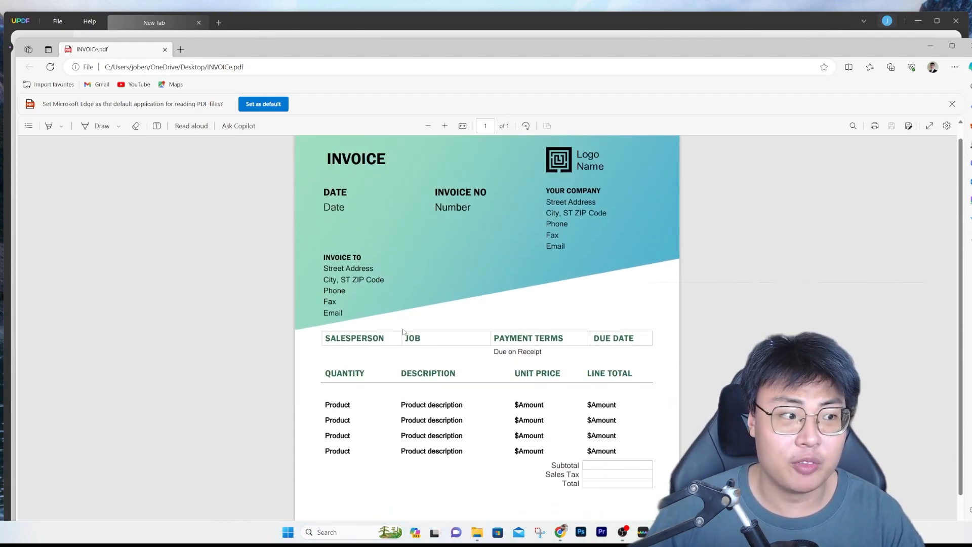
{"action": "scroll", "coordinate": [405, 362], "scroll_direction": "down", "scroll_amount": 2}
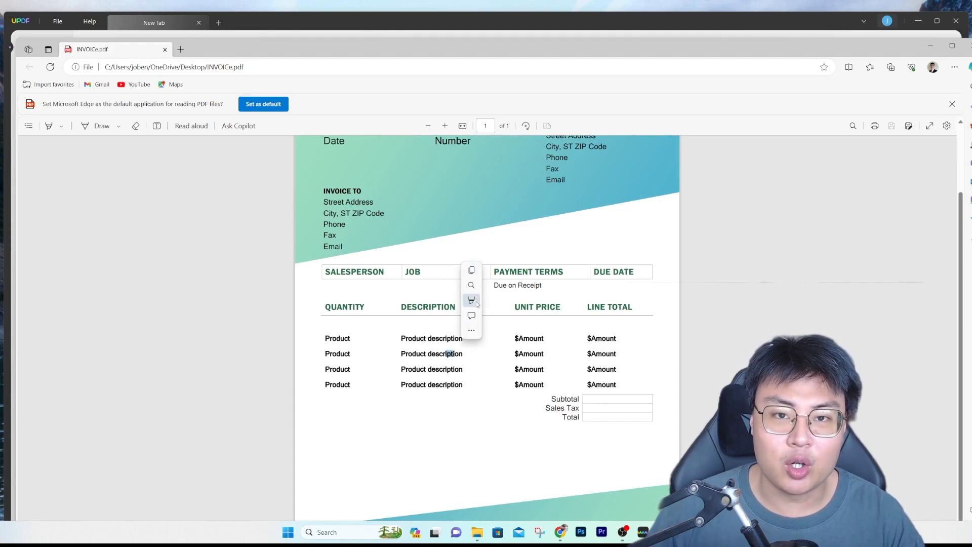
{"action": "left_click", "coordinate": [419, 353]}
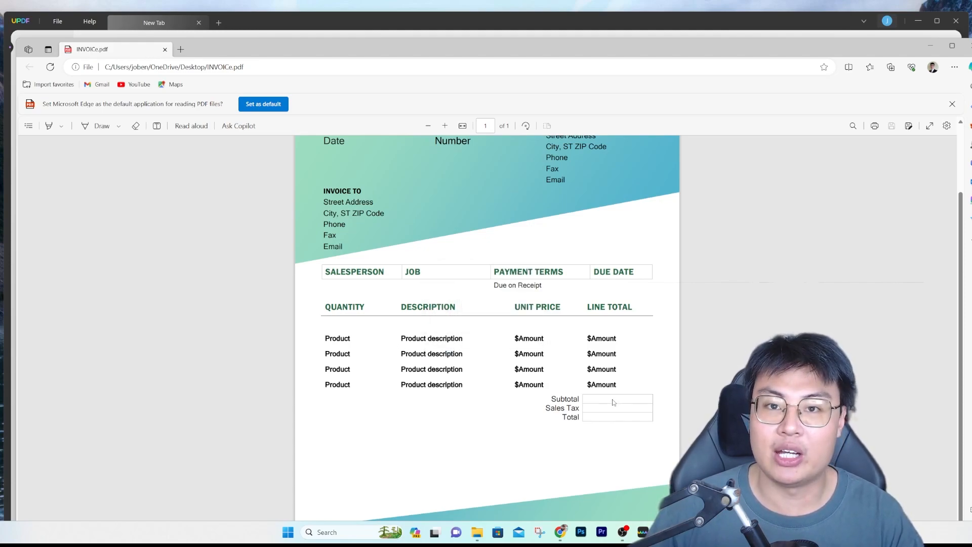
{"action": "scroll", "coordinate": [433, 270], "scroll_direction": "up", "scroll_amount": 2}
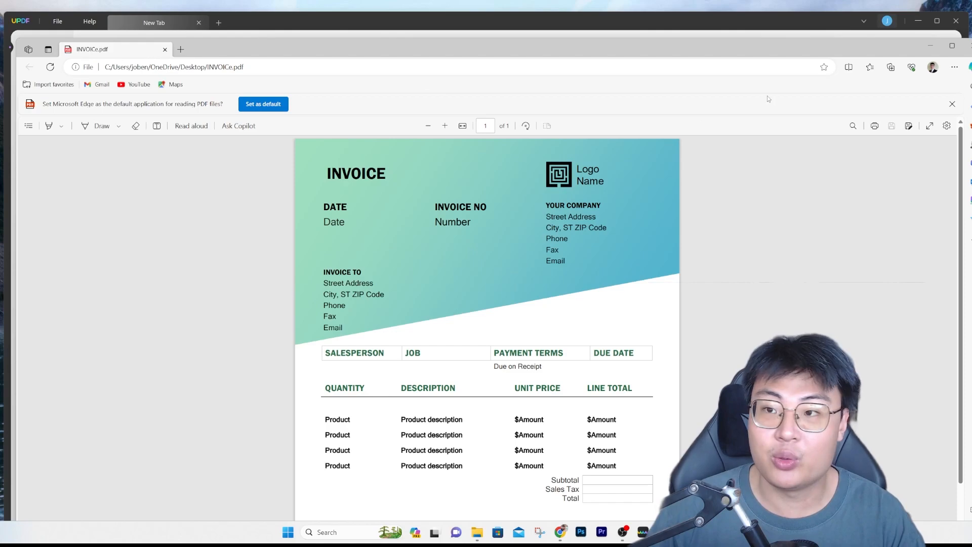
{"action": "left_click", "coordinate": [969, 45]}
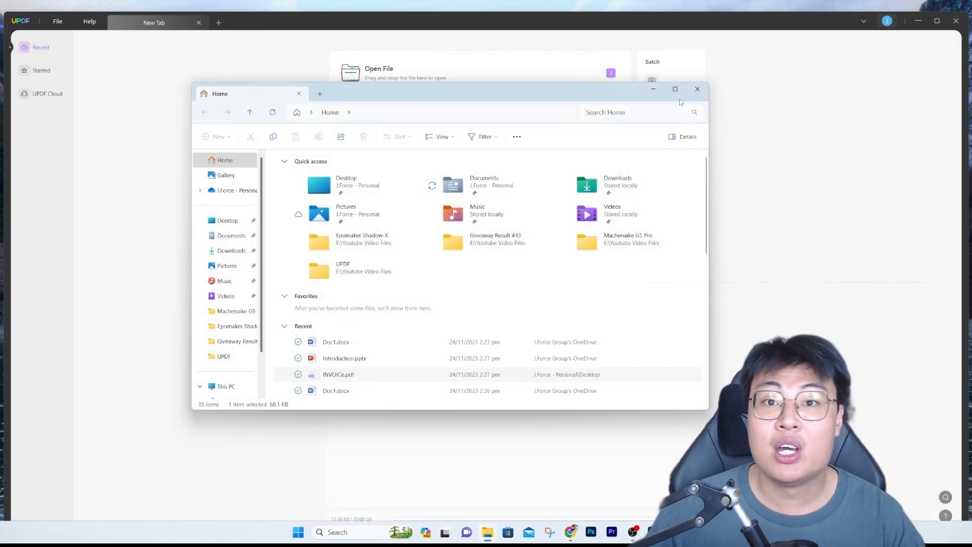
{"action": "left_click", "coordinate": [698, 89]}
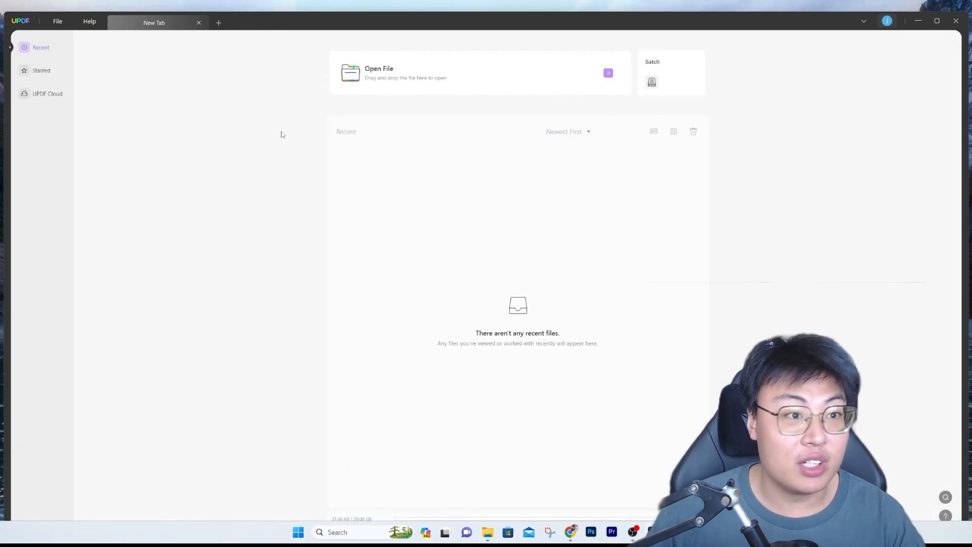
- Open INVOICe.pdf from the Desktop folder in UPDF and fit the whole page in view
{"action": "left_click", "coordinate": [466, 86]}
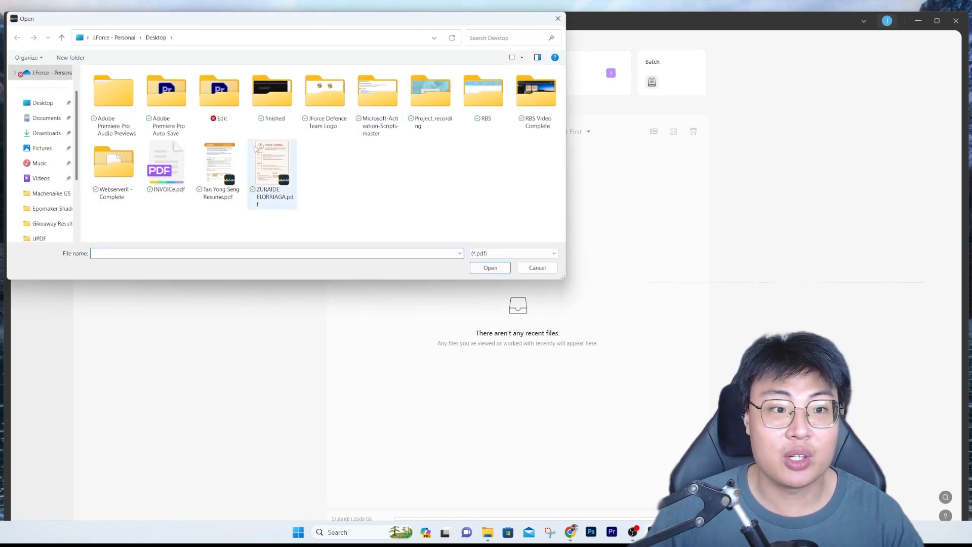
{"action": "double_click", "coordinate": [170, 172]}
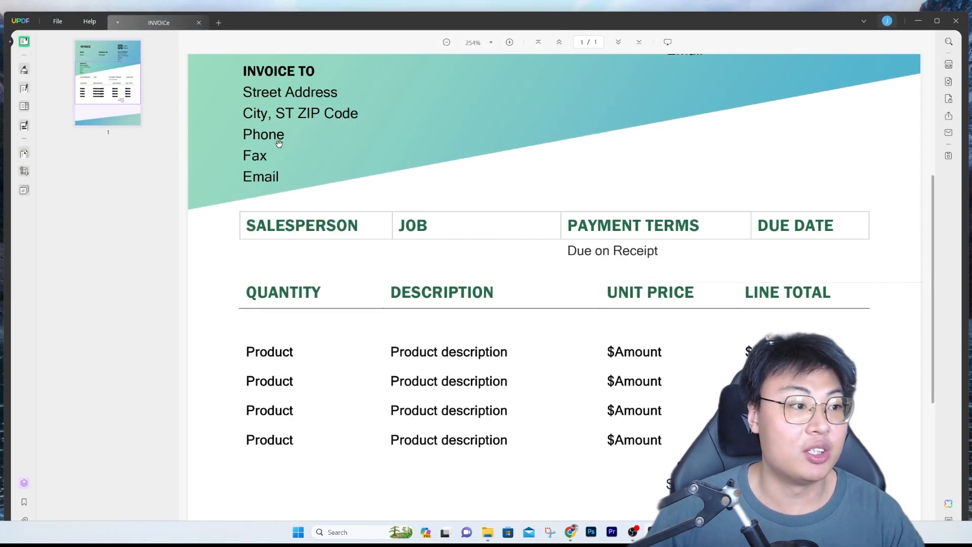
{"action": "scroll", "coordinate": [409, 156], "scroll_direction": "up", "scroll_amount": 5}
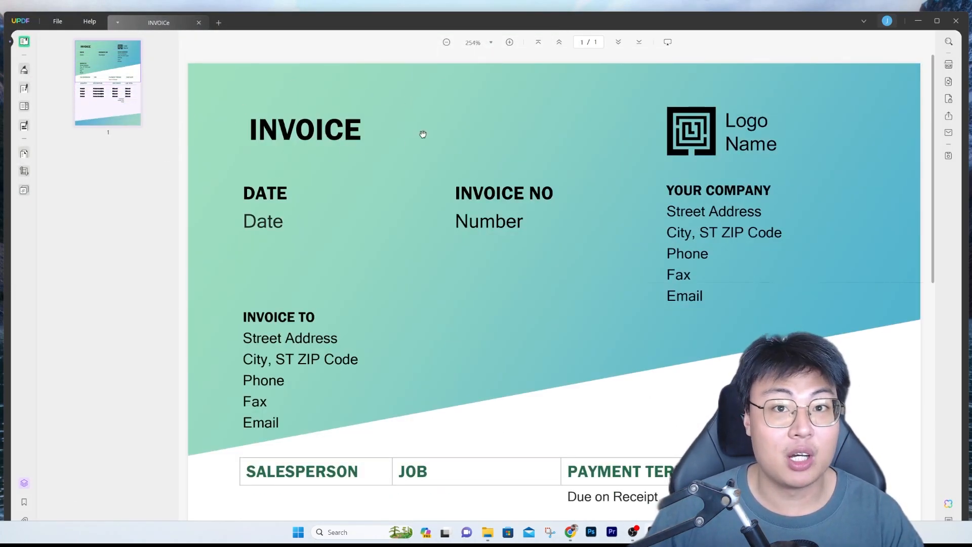
{"action": "left_click", "coordinate": [446, 43]}
{"action": "left_click", "coordinate": [447, 43]}
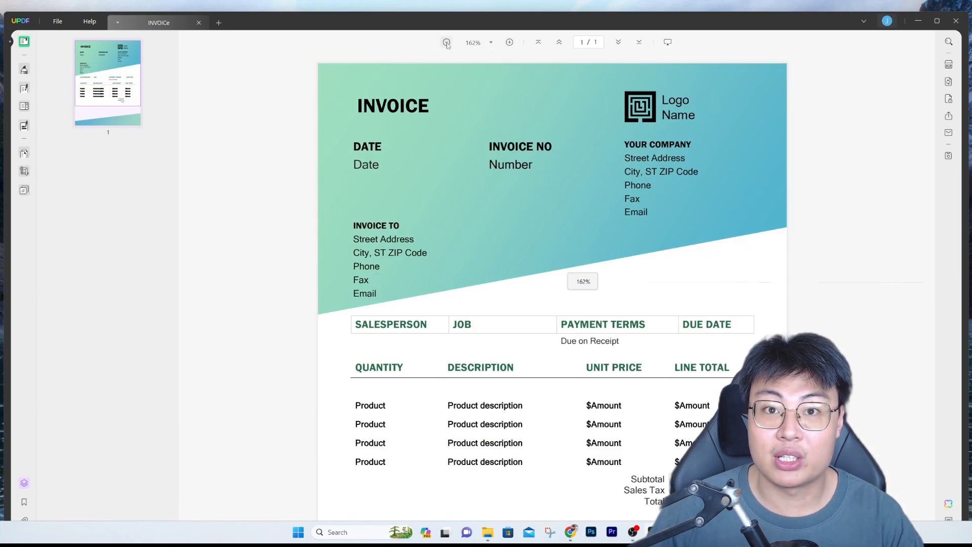
{"action": "left_click", "coordinate": [447, 42]}
{"action": "left_click", "coordinate": [446, 42]}
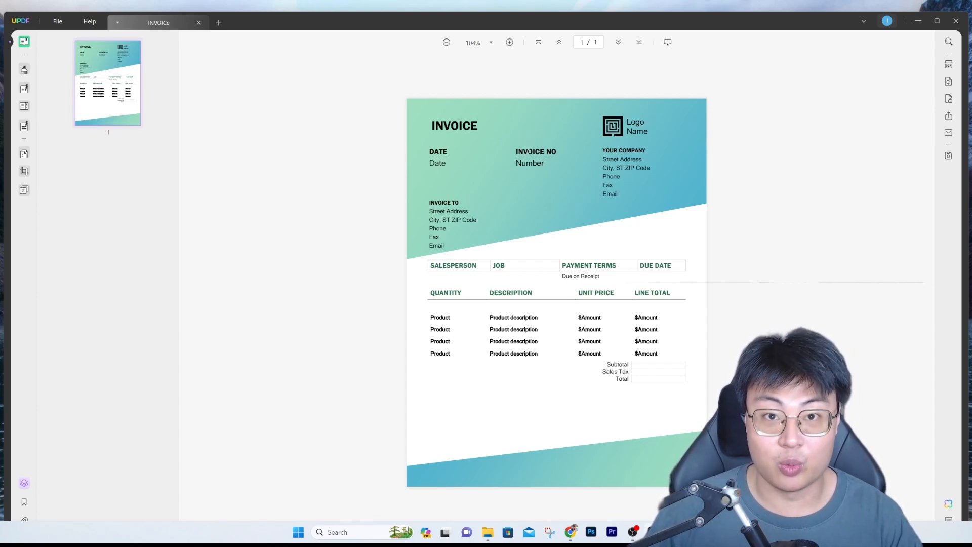
- Add a text callout reading "Update details" that points to the Street Address line under INVOICE TO
{"action": "left_click", "coordinate": [24, 70]}
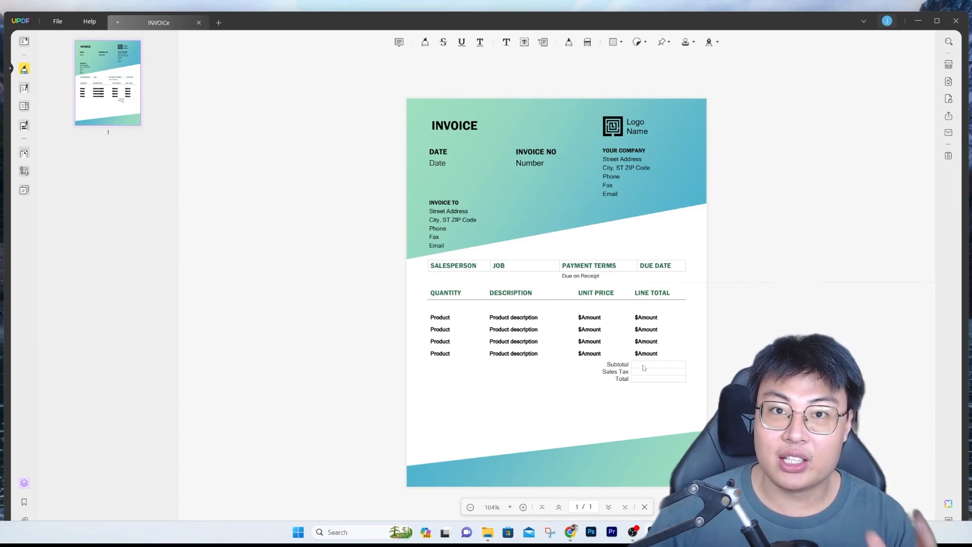
{"action": "left_click", "coordinate": [544, 43]}
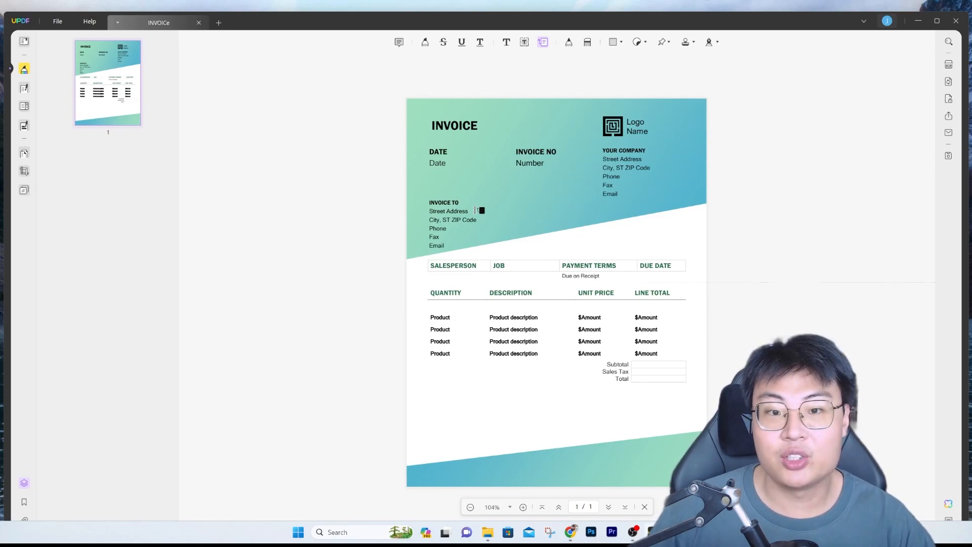
{"action": "left_click_drag", "start_coordinate": [474, 210], "coordinate": [490, 177]}
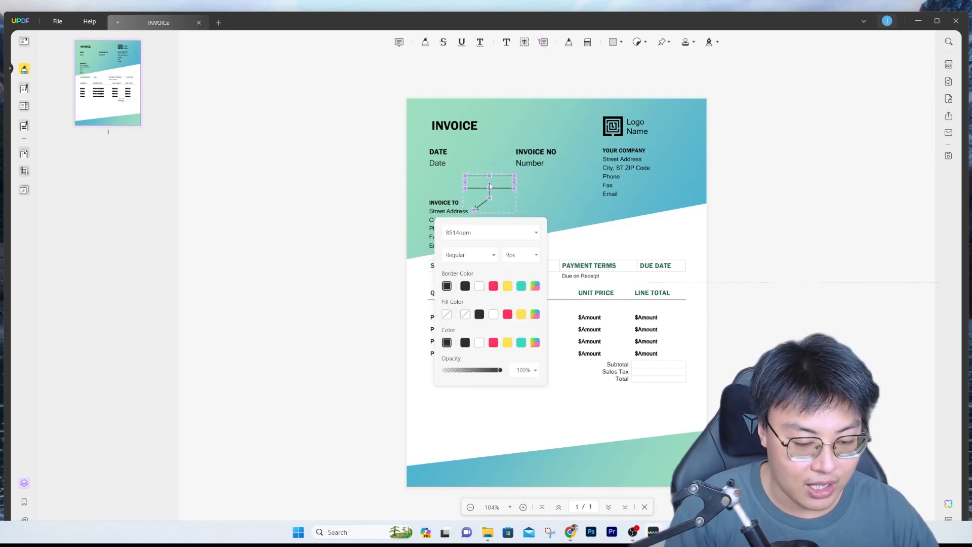
{"action": "type", "text": "Update details"}
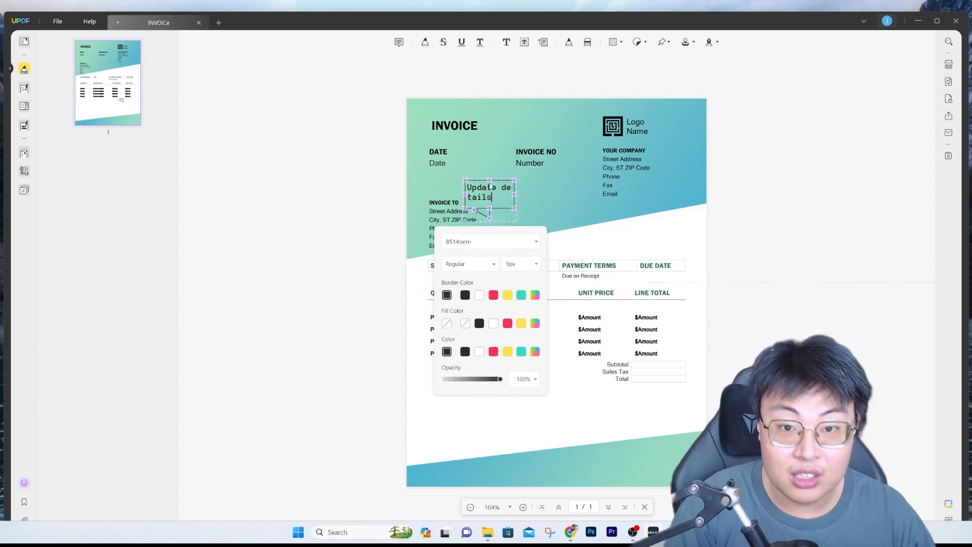
- Widen the "Update details" callout box to fit its text on one line and shift it clear of the address block
{"action": "left_click_drag", "start_coordinate": [515, 194], "coordinate": [529, 194]}
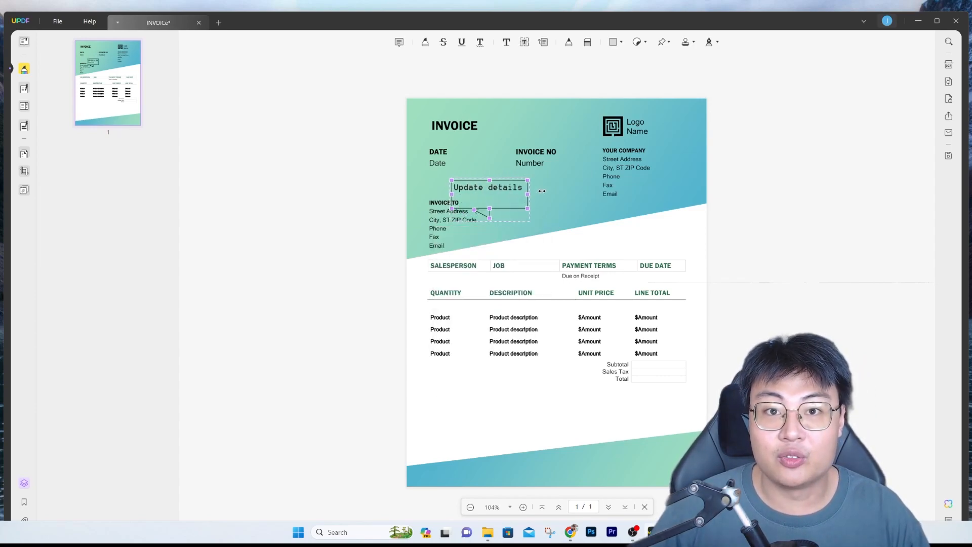
{"action": "left_click", "coordinate": [353, 229]}
{"action": "left_click_drag", "start_coordinate": [499, 192], "coordinate": [538, 195]}
{"action": "left_click", "coordinate": [556, 234]}
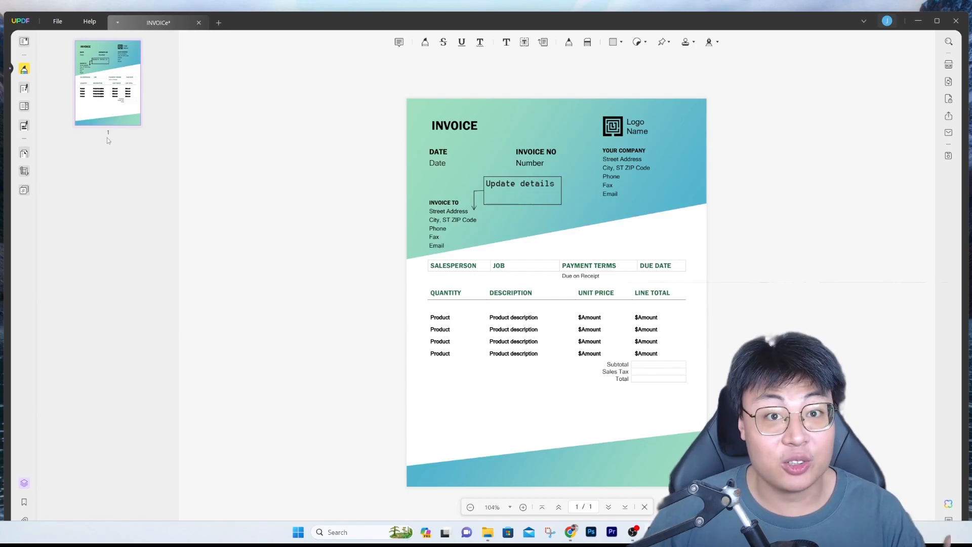
- Switch to editing the PDF content and replace "Product" in the first item row with "Walking stick"
{"action": "left_click", "coordinate": [24, 88]}
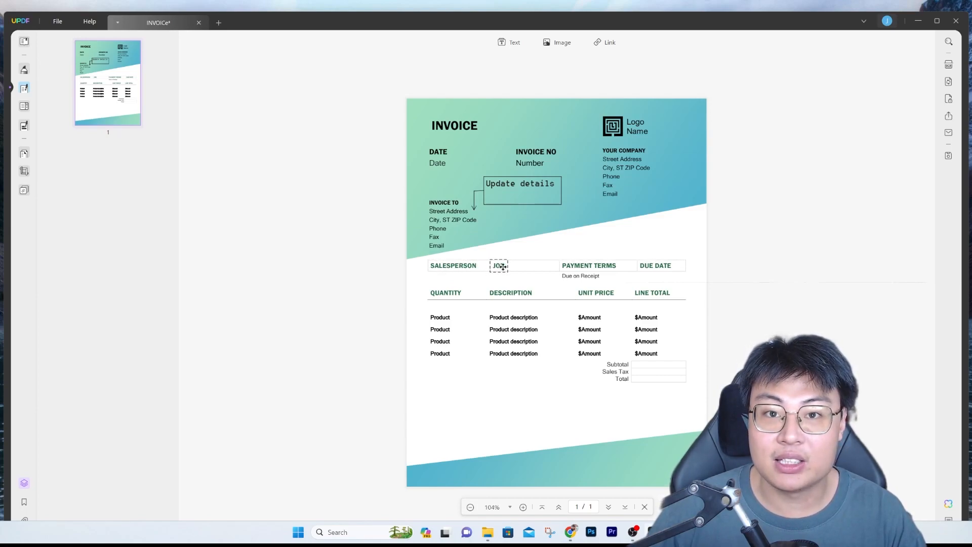
{"action": "left_click", "coordinate": [442, 317]}
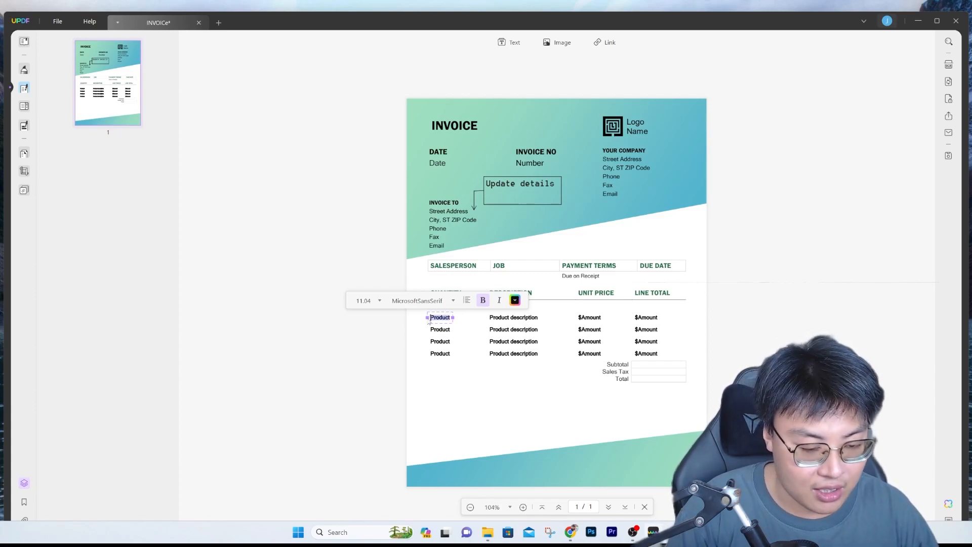
{"action": "type", "text": "Walk"}
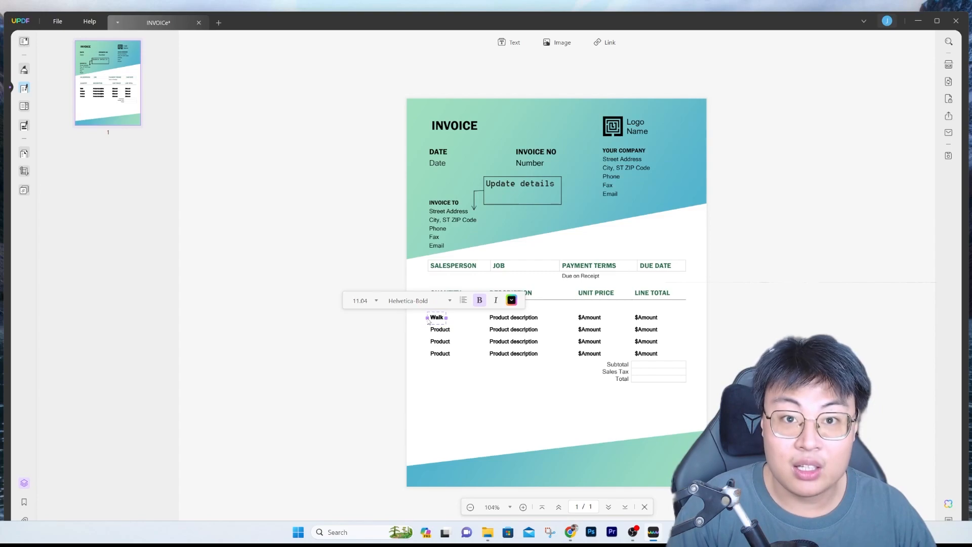
{"action": "type", "text": "ing stick"}
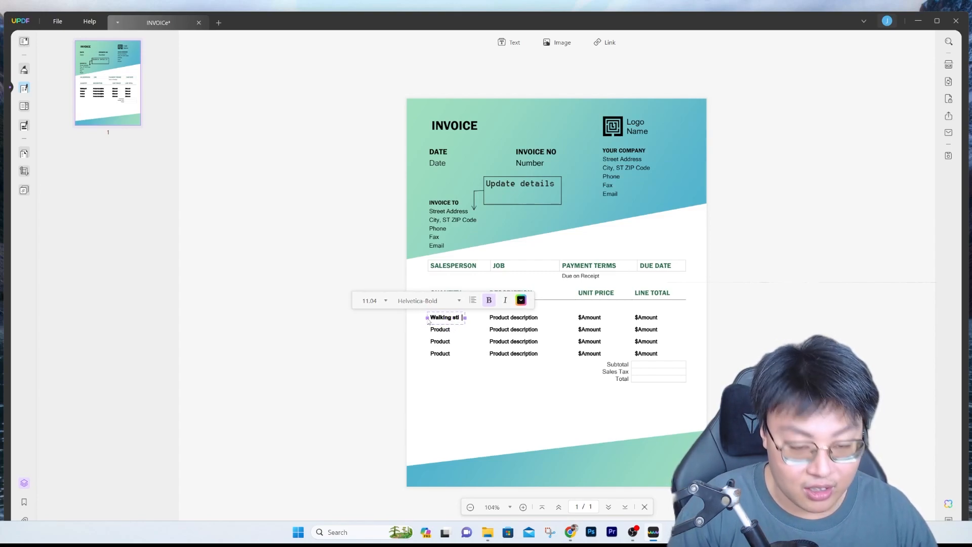
{"action": "left_click", "coordinate": [504, 318]}
{"action": "left_click", "coordinate": [514, 318]}
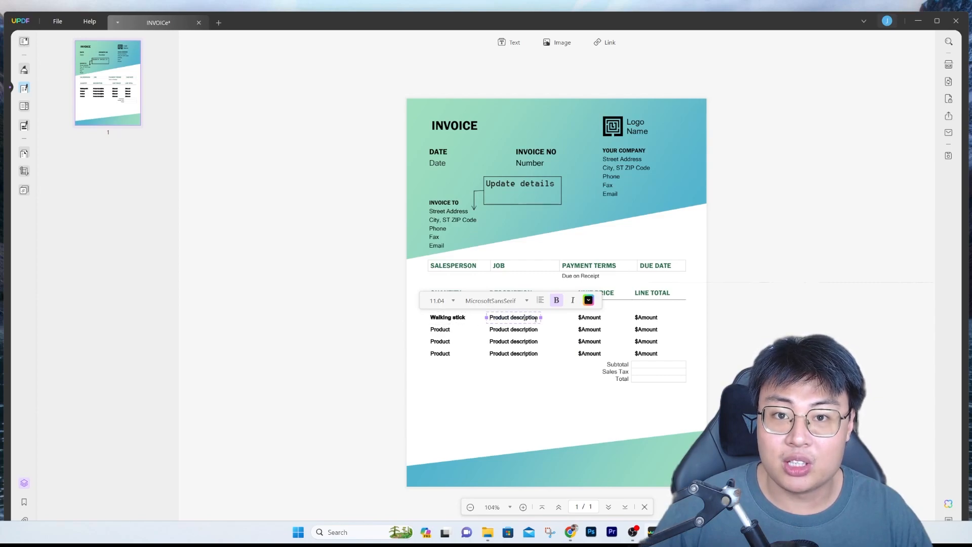
{"action": "key", "text": "ctrl+a"}
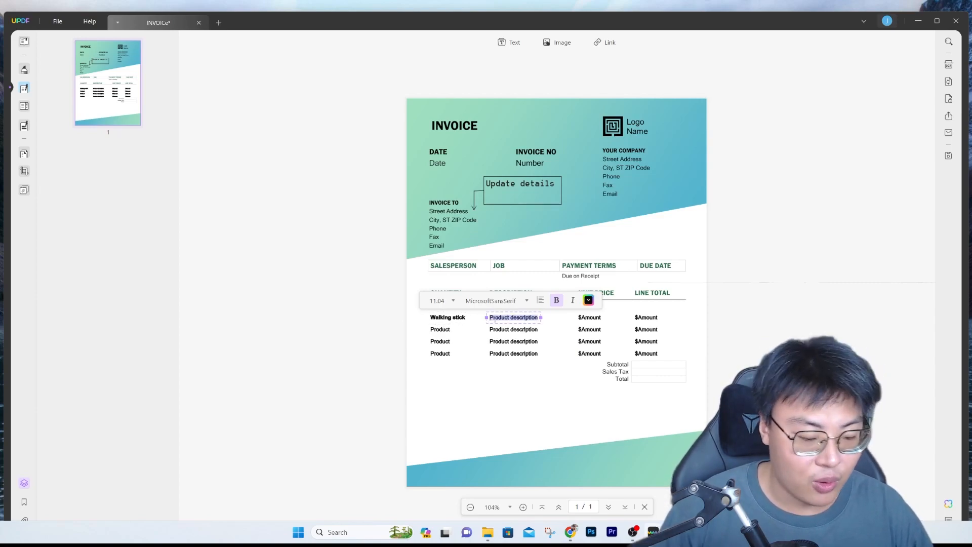
- Change the second item row's product to "Tax" and its description to "30%"
{"action": "left_click", "coordinate": [442, 330]}
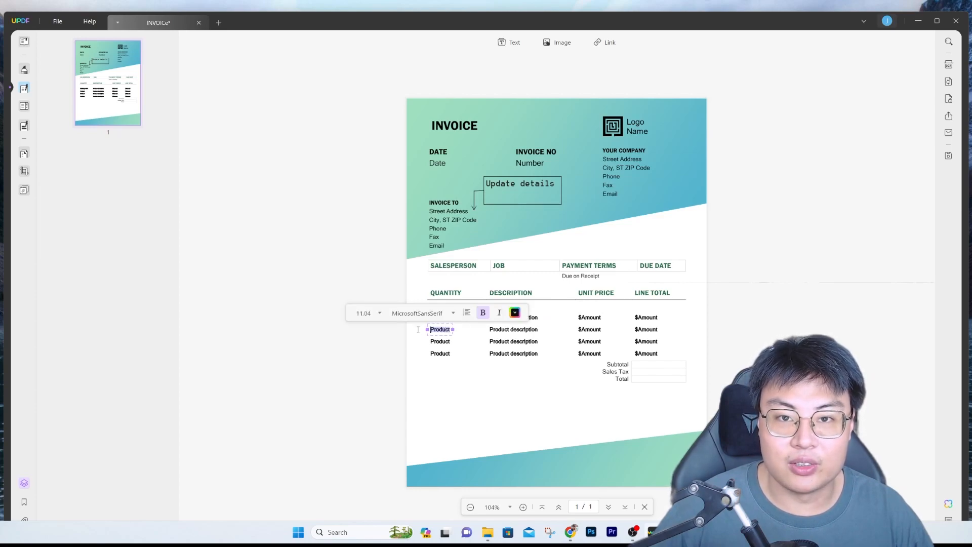
{"action": "type", "text": "Tax"}
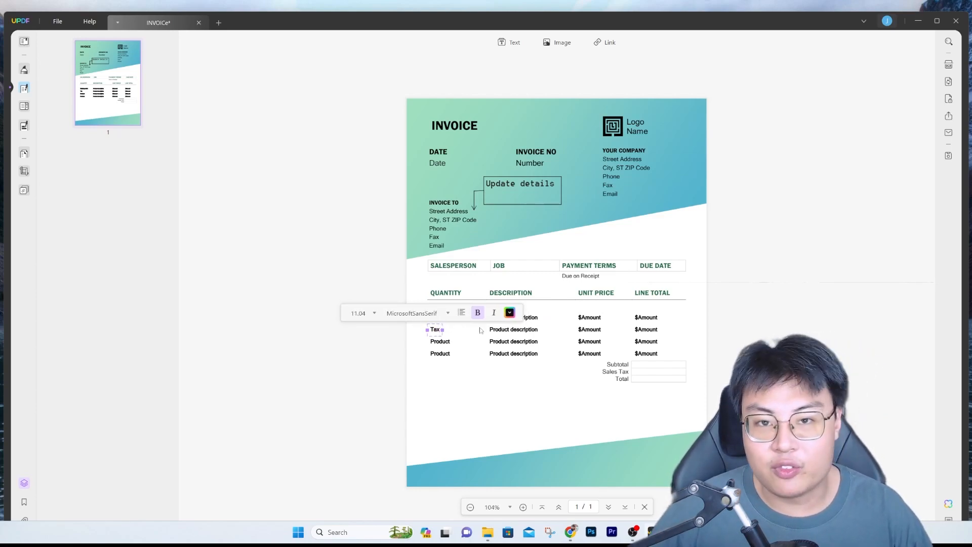
{"action": "left_click", "coordinate": [500, 330]}
{"action": "left_click", "coordinate": [492, 329]}
{"action": "left_click_drag", "start_coordinate": [490, 330], "coordinate": [538, 330]}
{"action": "type", "text": "30"}
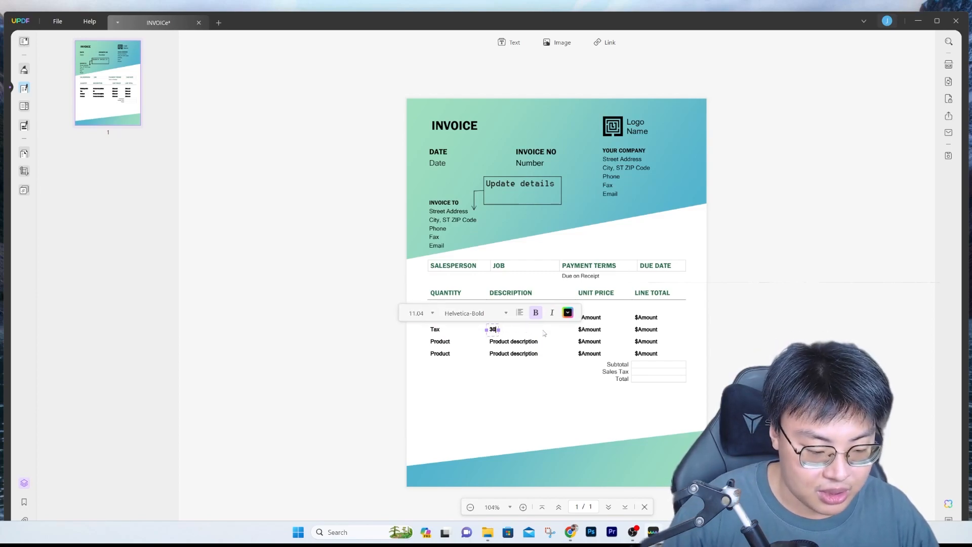
{"action": "type", "text": "%"}
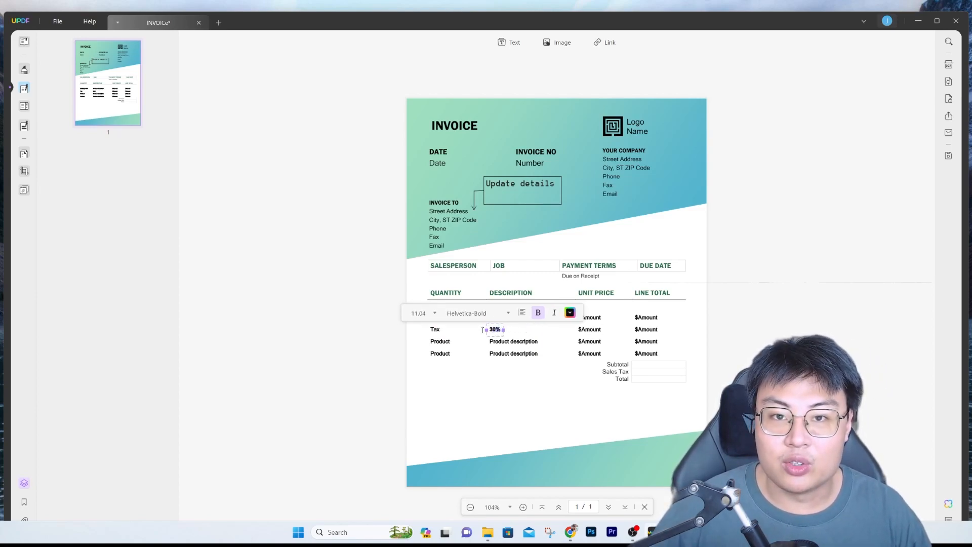
- Color the "30%" text in the Tax row red
{"action": "left_click", "coordinate": [570, 313]}
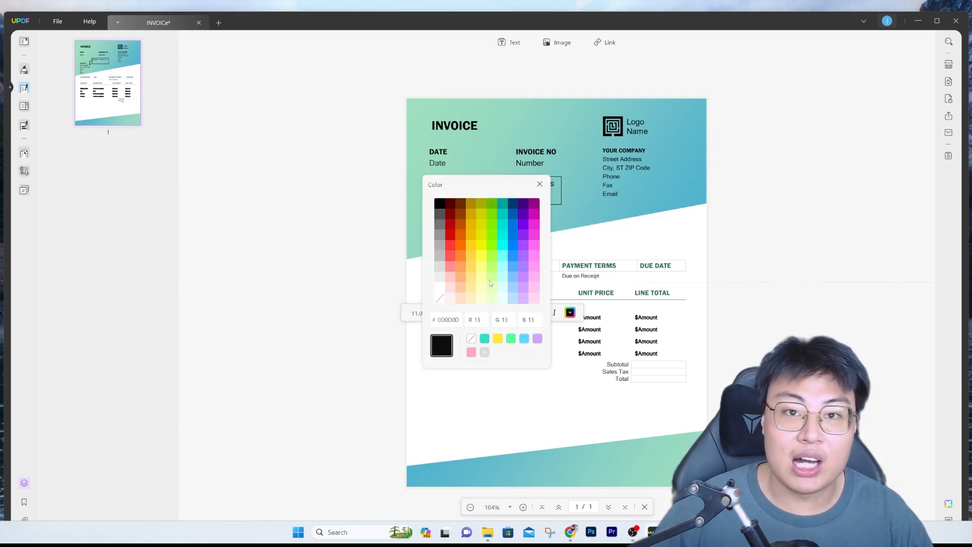
{"action": "left_click", "coordinate": [449, 247]}
{"action": "left_click", "coordinate": [540, 184]}
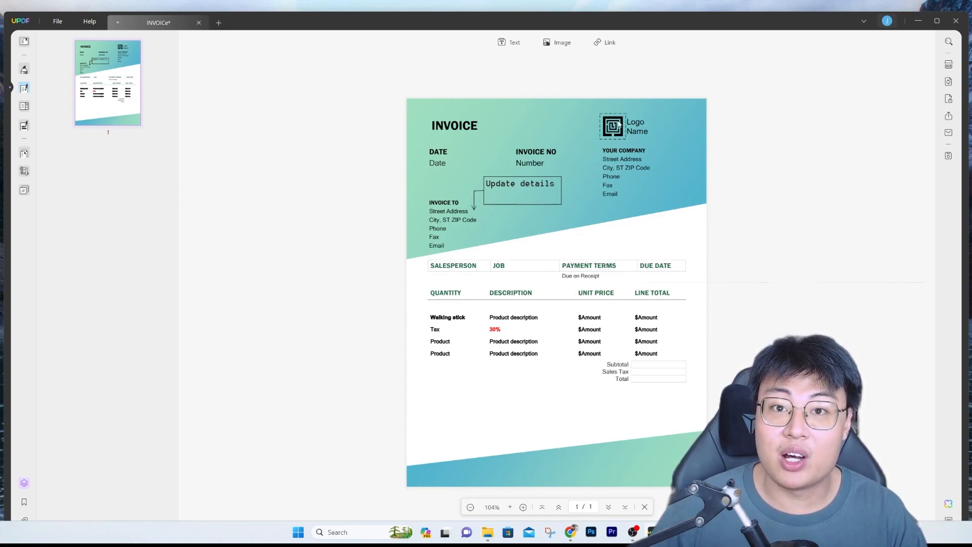
- Move the logo's outer frame and its center piece away from the rest of the logo, toward the INVOICE title
{"action": "left_click_drag", "start_coordinate": [610, 125], "coordinate": [552, 124]}
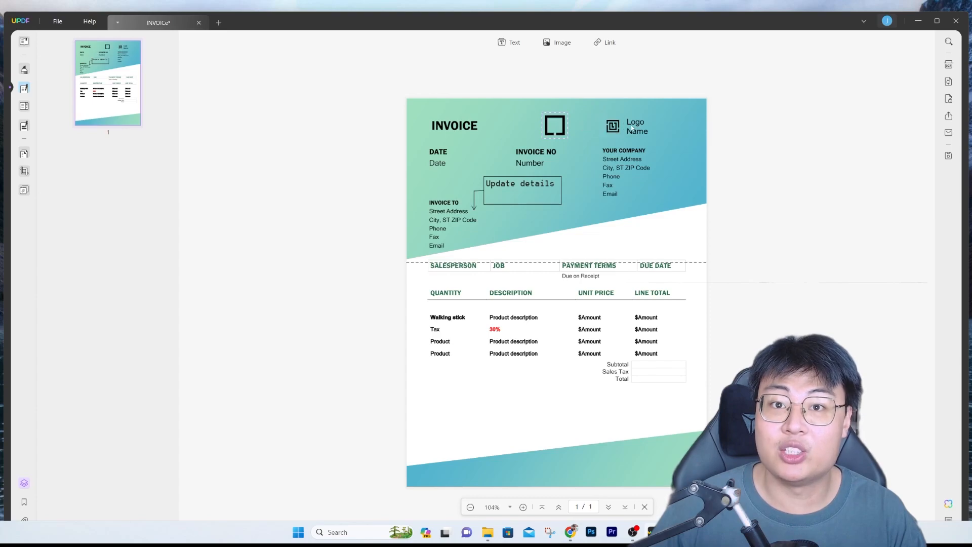
{"action": "left_click_drag", "start_coordinate": [612, 126], "coordinate": [574, 122]}
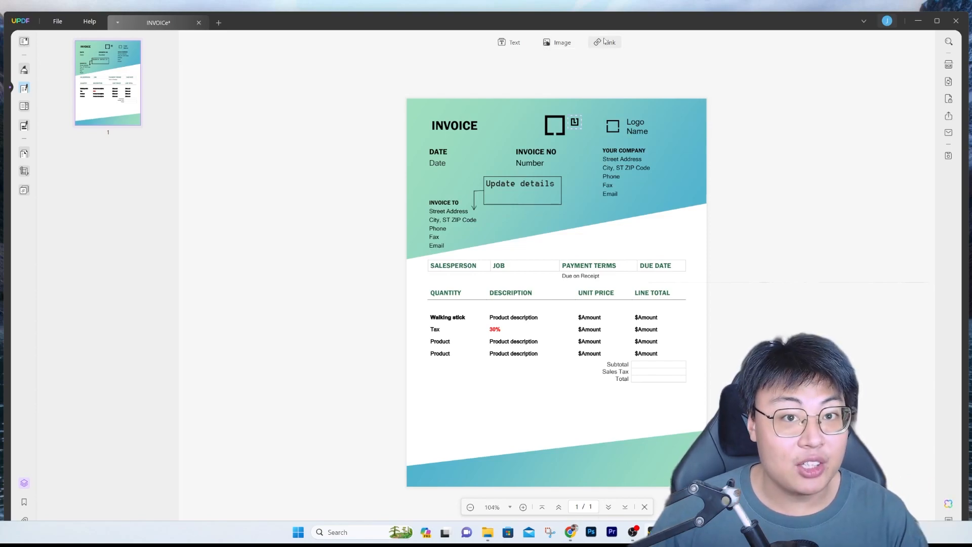
- Add the text "Subjectr" to the invoice header below the "Update details" callout, keeping its default color
{"action": "left_click", "coordinate": [509, 42]}
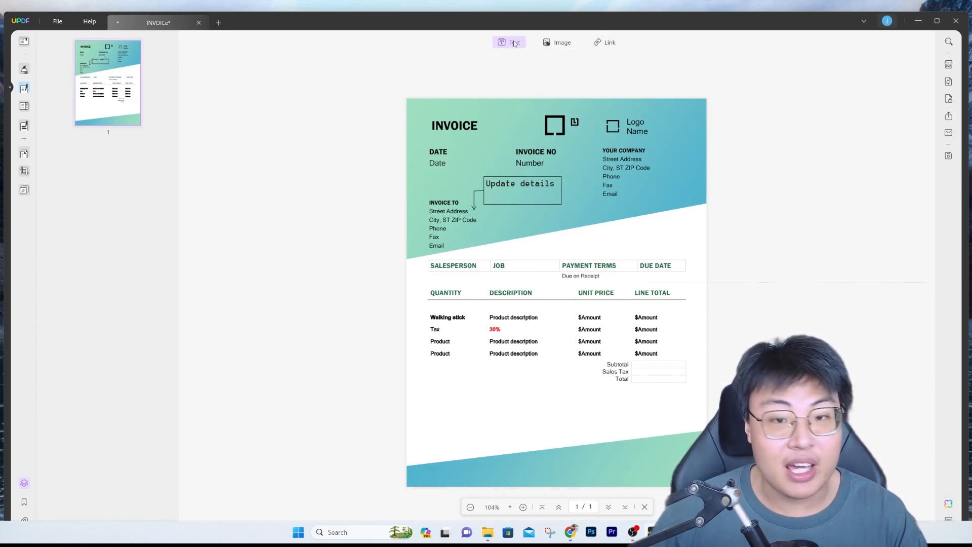
{"action": "left_click", "coordinate": [513, 242]}
{"action": "type", "text": "Subject"}
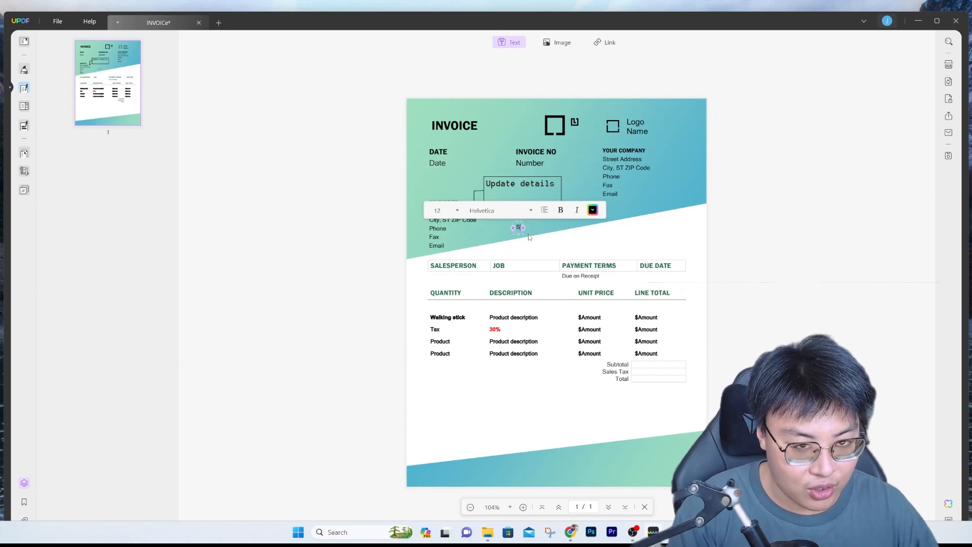
{"action": "key", "text": "Return"}
{"action": "left_click", "coordinate": [602, 209]}
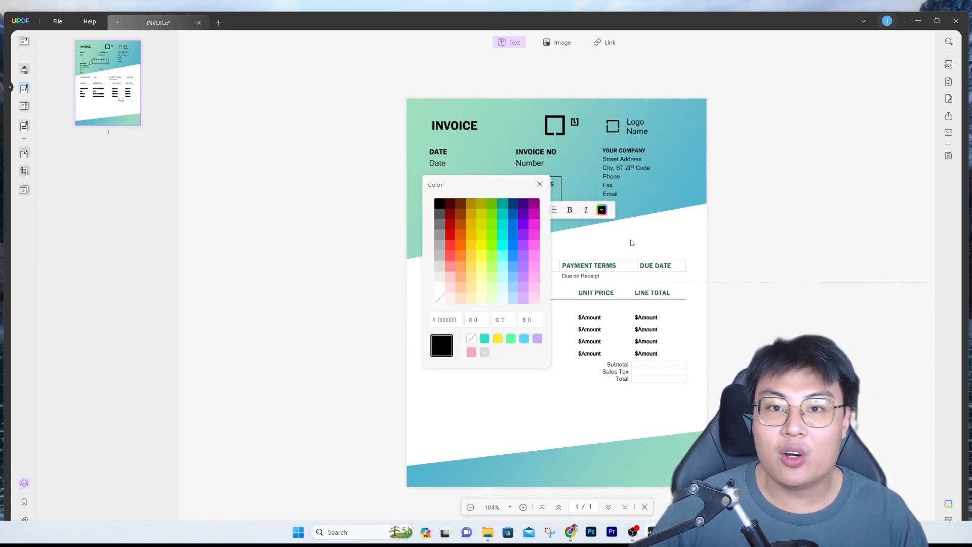
{"action": "left_click", "coordinate": [539, 184]}
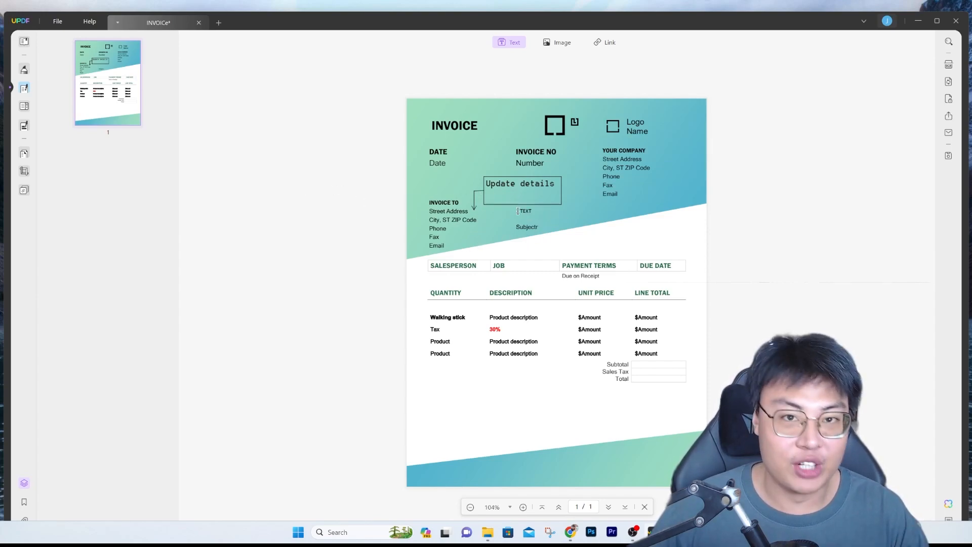
- Switch to preparing a form and place a small check box below the item table with a text field beside it
{"action": "left_click", "coordinate": [24, 106]}
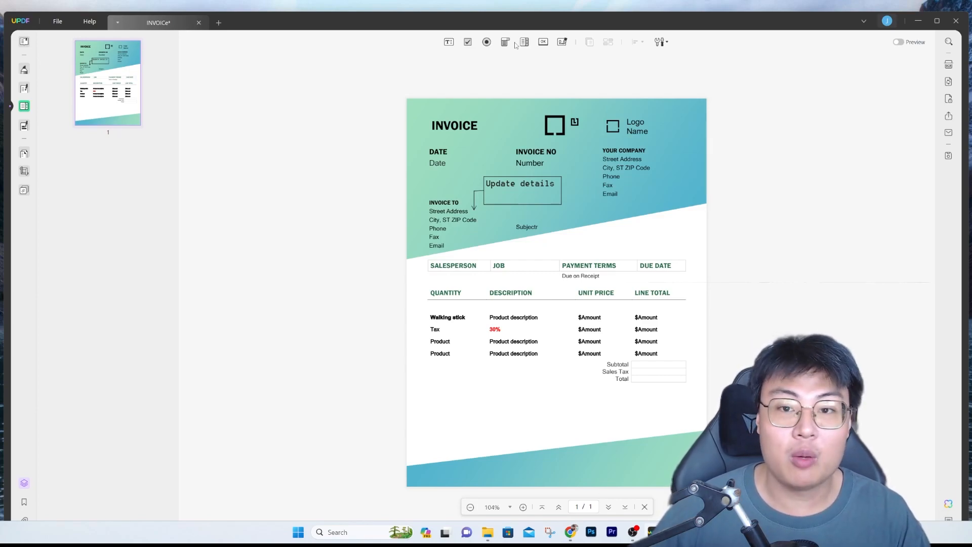
{"action": "left_click", "coordinate": [468, 42]}
{"action": "left_click", "coordinate": [453, 390]}
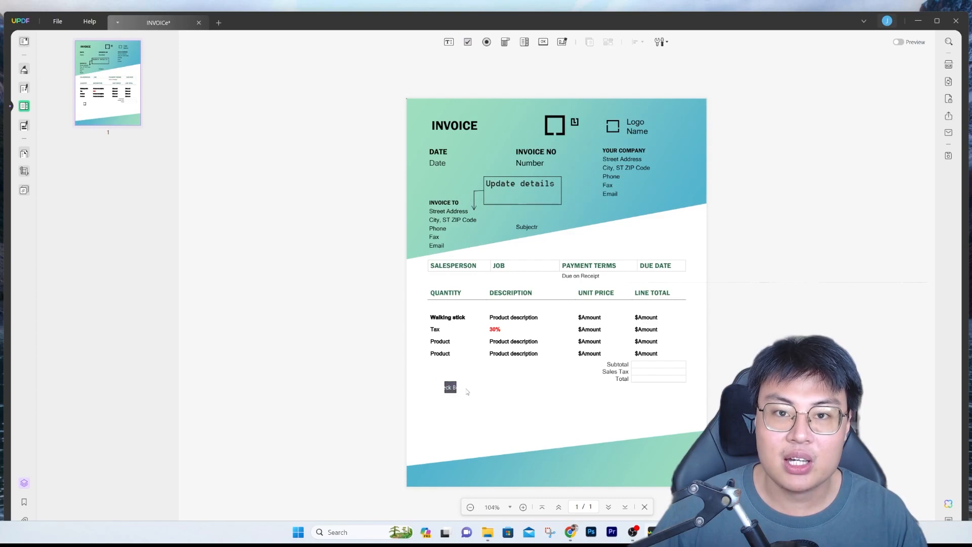
{"action": "left_click", "coordinate": [448, 42]}
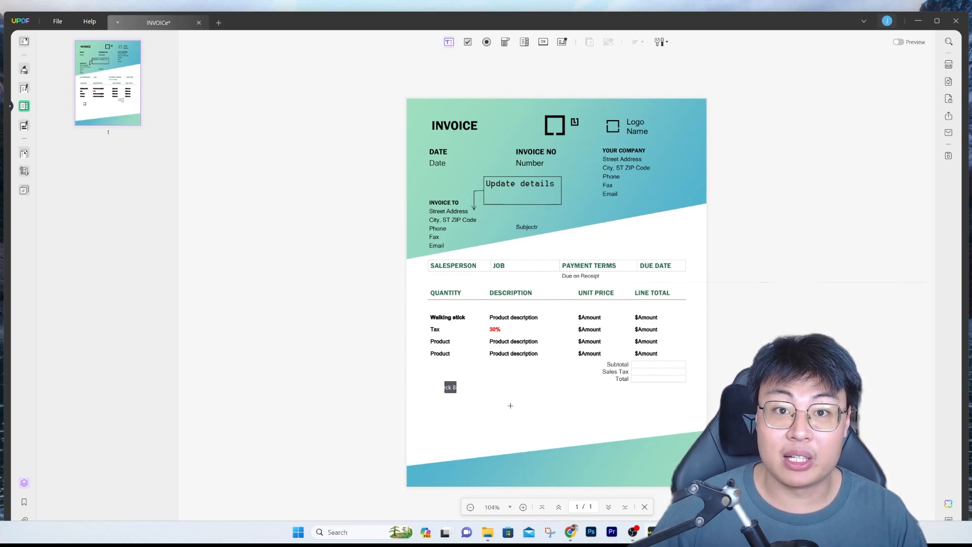
{"action": "left_click", "coordinate": [466, 390]}
{"action": "mouse_move", "coordinate": [486, 395]}
{"action": "left_mouse_down"}
{"action": "mouse_move", "coordinate": [518, 385]}
{"action": "mouse_move", "coordinate": [504, 390]}
{"action": "left_mouse_up"}
{"action": "left_click", "coordinate": [543, 404]}
- Draw a larger second check box under the first one and add an enlarged radio button beneath it
{"action": "left_click", "coordinate": [468, 41]}
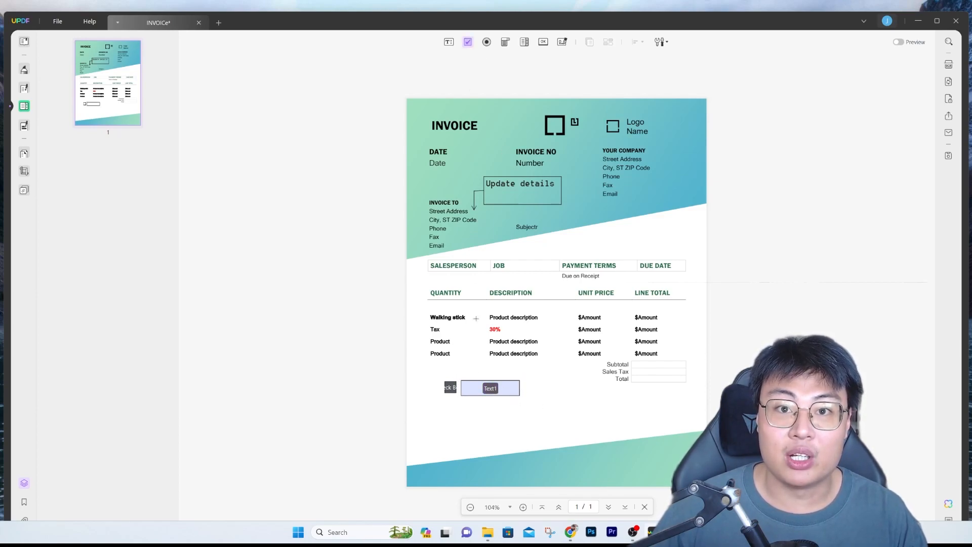
{"action": "mouse_move", "coordinate": [437, 405]}
{"action": "left_mouse_down"}
{"action": "mouse_move", "coordinate": [452, 429]}
{"action": "mouse_move", "coordinate": [452, 416]}
{"action": "left_mouse_up"}
{"action": "left_click", "coordinate": [449, 42]}
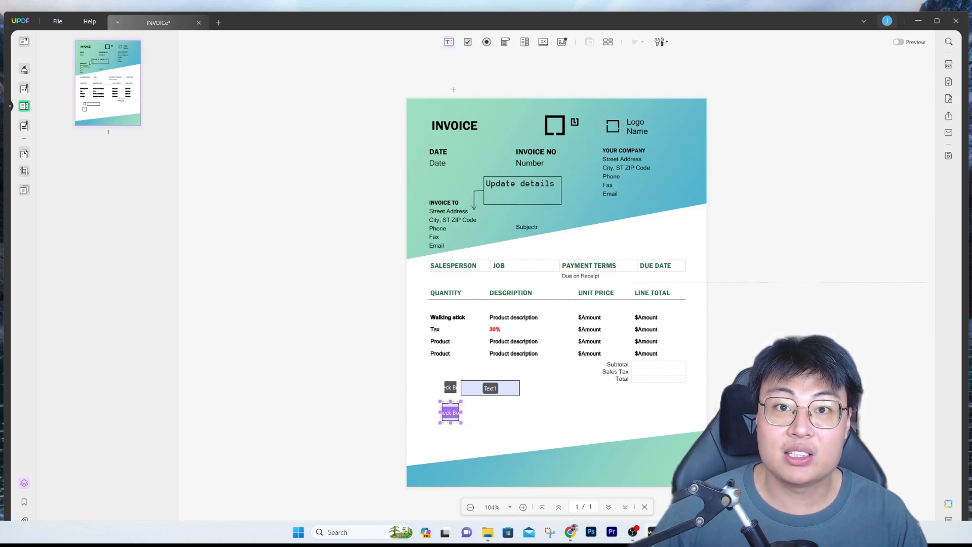
{"action": "left_click", "coordinate": [487, 42]}
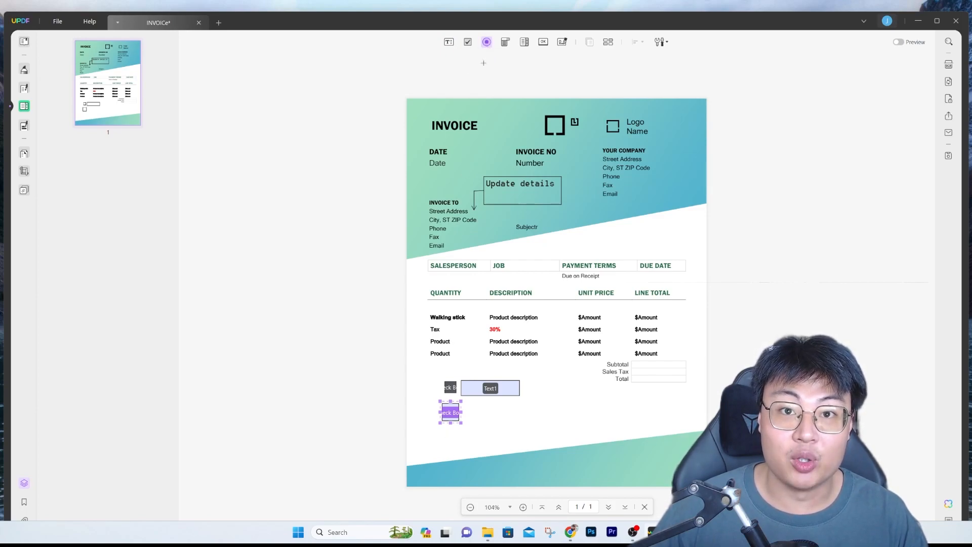
{"action": "left_click", "coordinate": [442, 440]}
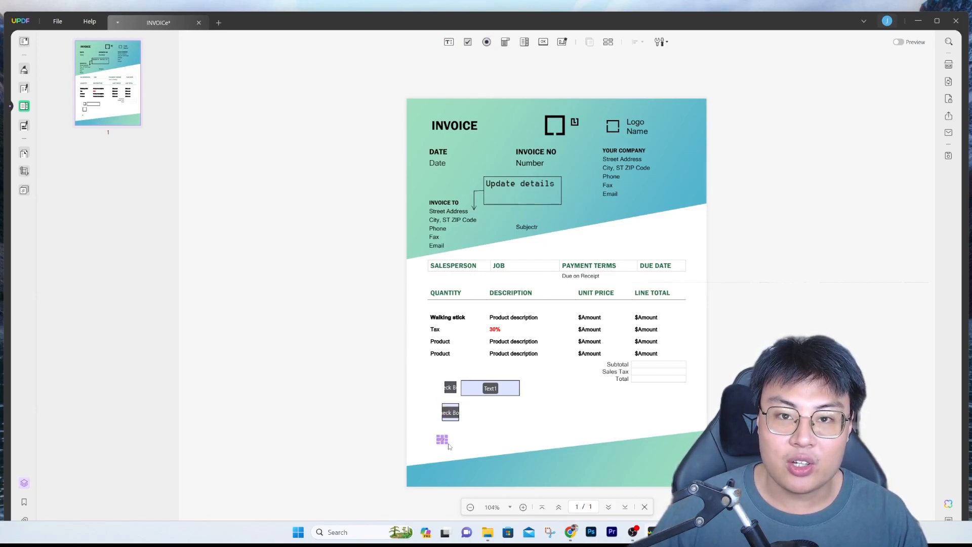
{"action": "mouse_move", "coordinate": [447, 443]}
{"action": "left_mouse_down"}
{"action": "mouse_move", "coordinate": [463, 461]}
{"action": "mouse_move", "coordinate": [453, 448]}
{"action": "left_mouse_up"}
{"action": "left_click", "coordinate": [313, 230]}
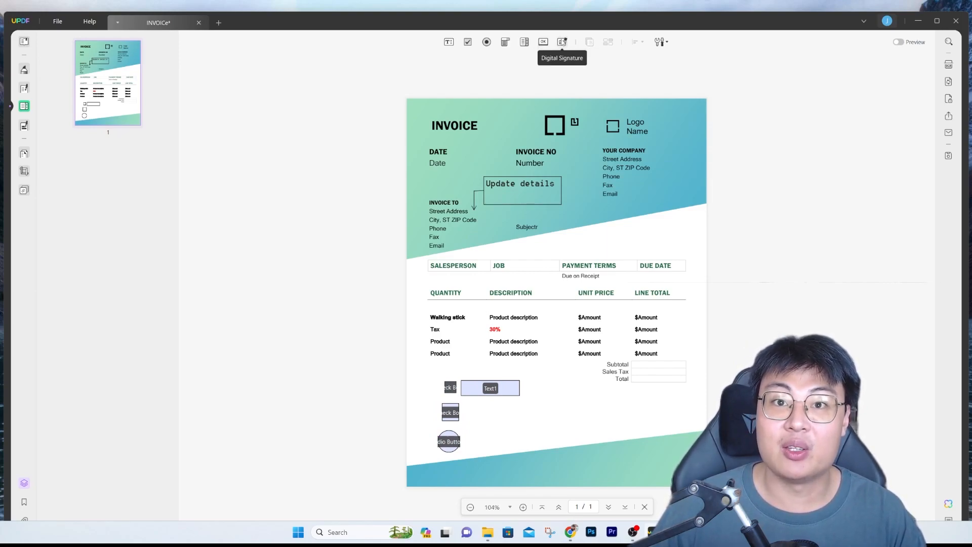
- Place a digital signature field below the text field and view the additional form options
{"action": "left_click", "coordinate": [563, 42]}
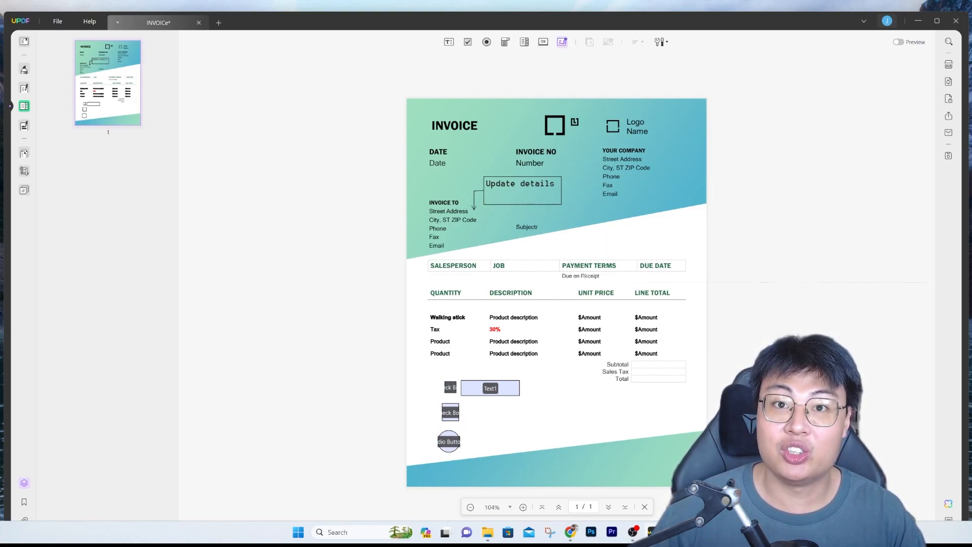
{"action": "left_click", "coordinate": [547, 419]}
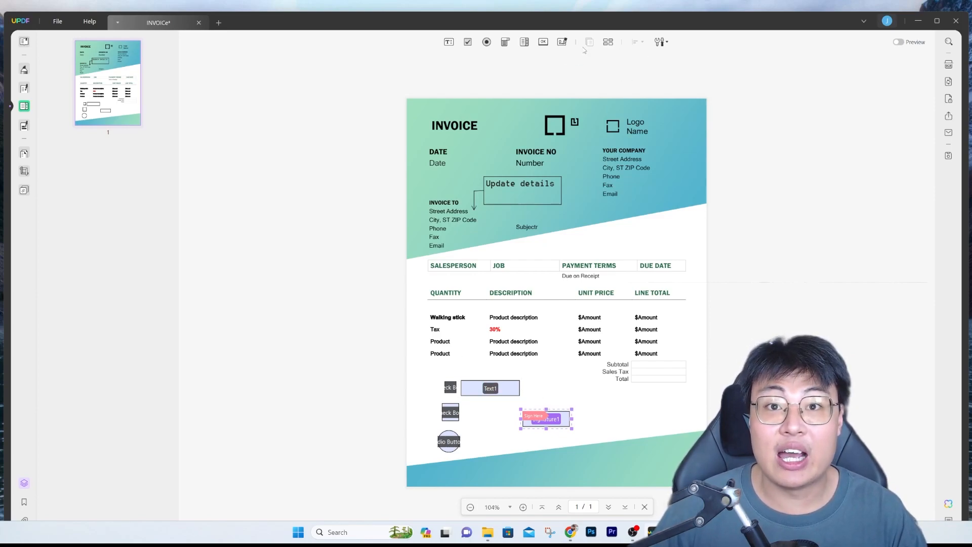
{"action": "left_click", "coordinate": [661, 42]}
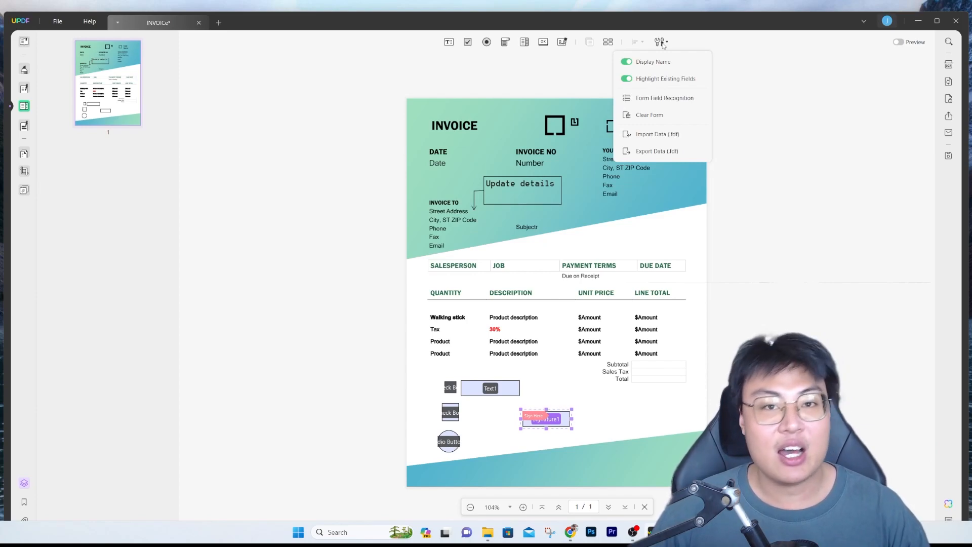
{"action": "left_click", "coordinate": [736, 158]}
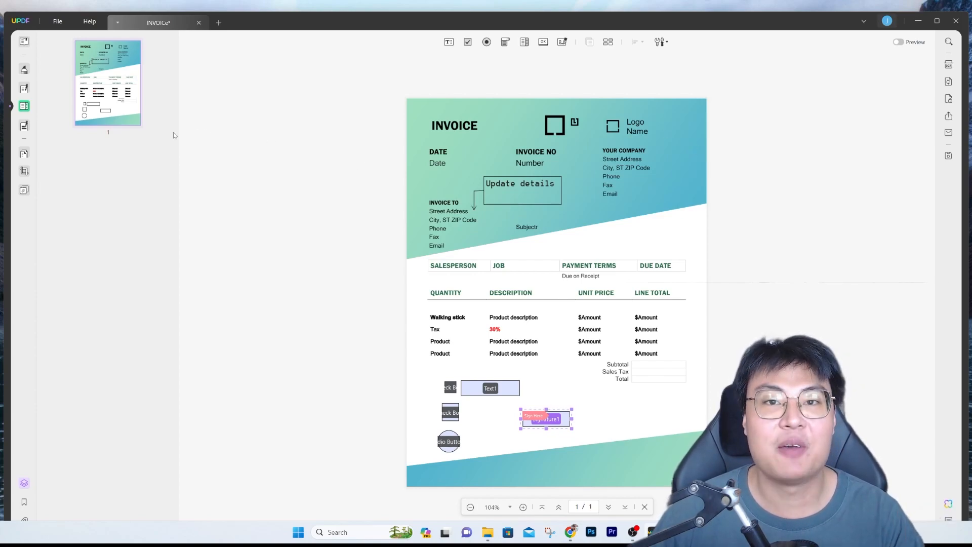
- Mark for redaction the YOUR COMPANY street address, most of the Walking stick unit price, and the INVOICE TO city and phone lines
{"action": "left_click", "coordinate": [24, 125]}
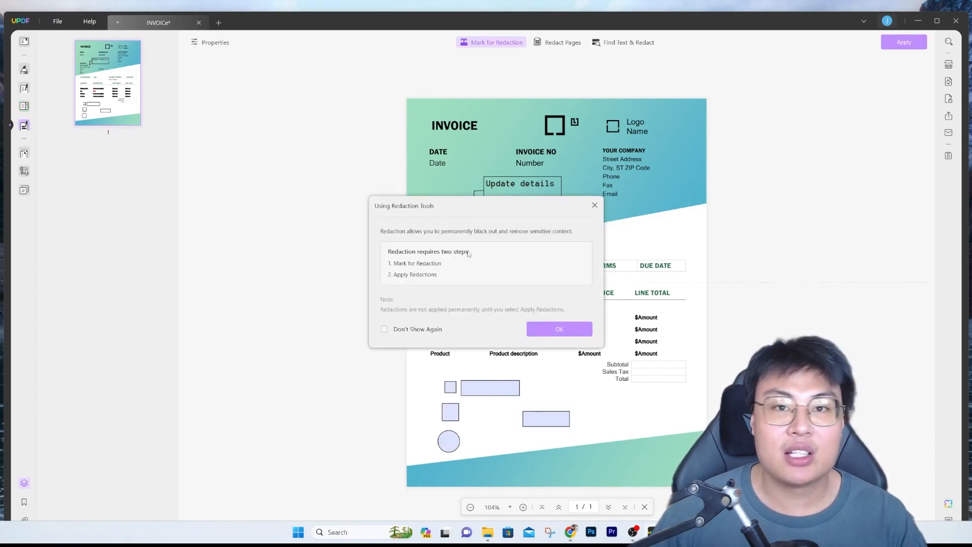
{"action": "left_click", "coordinate": [545, 335]}
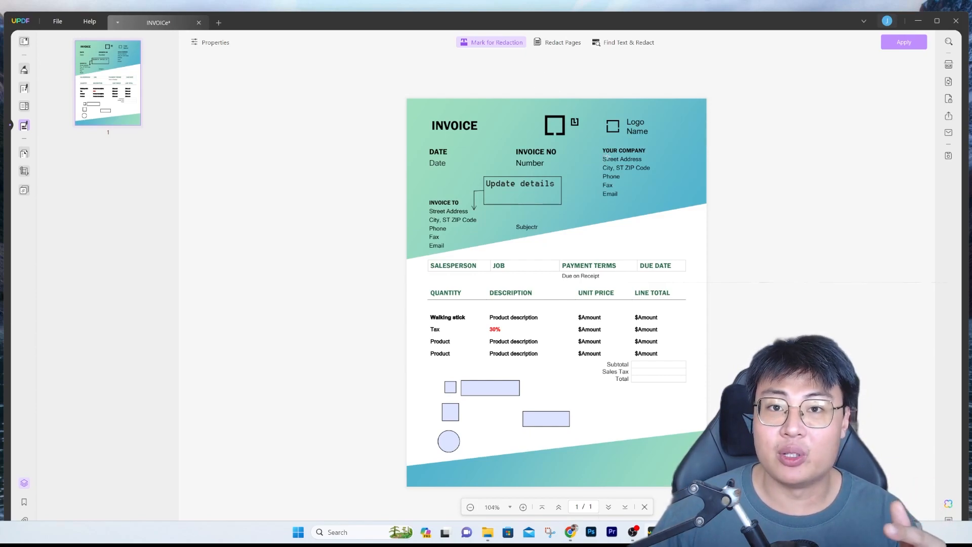
{"action": "left_click_drag", "start_coordinate": [603, 159], "coordinate": [644, 161]}
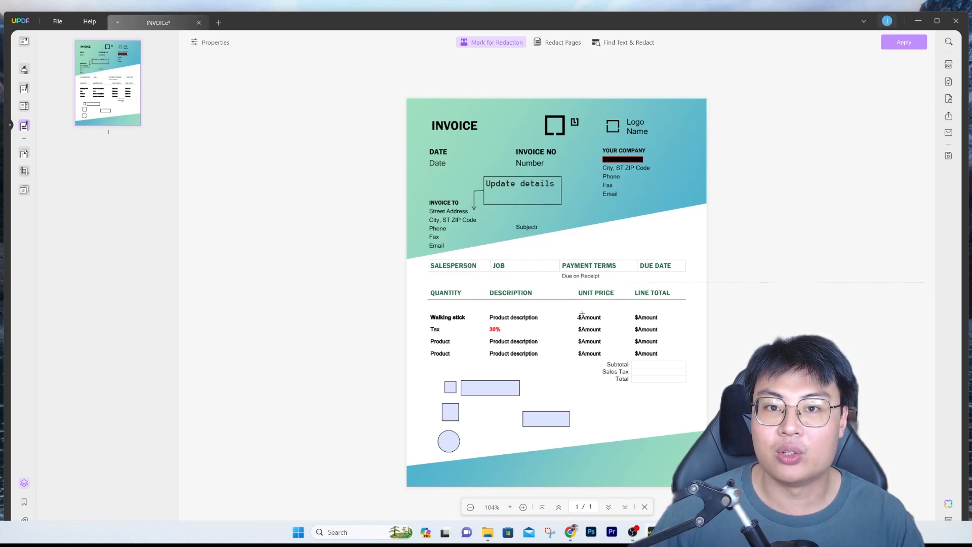
{"action": "left_click_drag", "start_coordinate": [585, 317], "coordinate": [603, 318]}
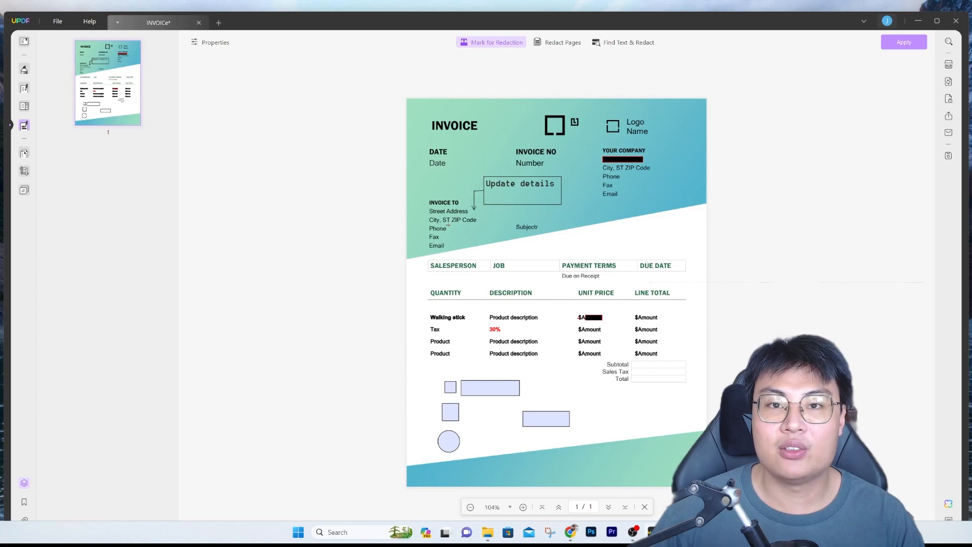
{"action": "left_click_drag", "start_coordinate": [432, 223], "coordinate": [448, 229]}
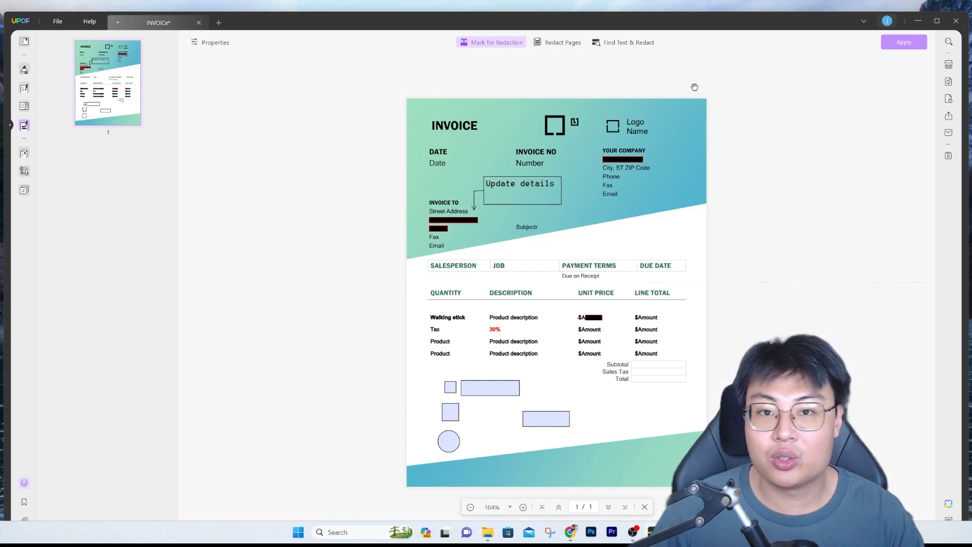
- Find "product" with Find Text & Redact and mark every occurrence on the page for redaction
{"action": "left_click", "coordinate": [624, 45]}
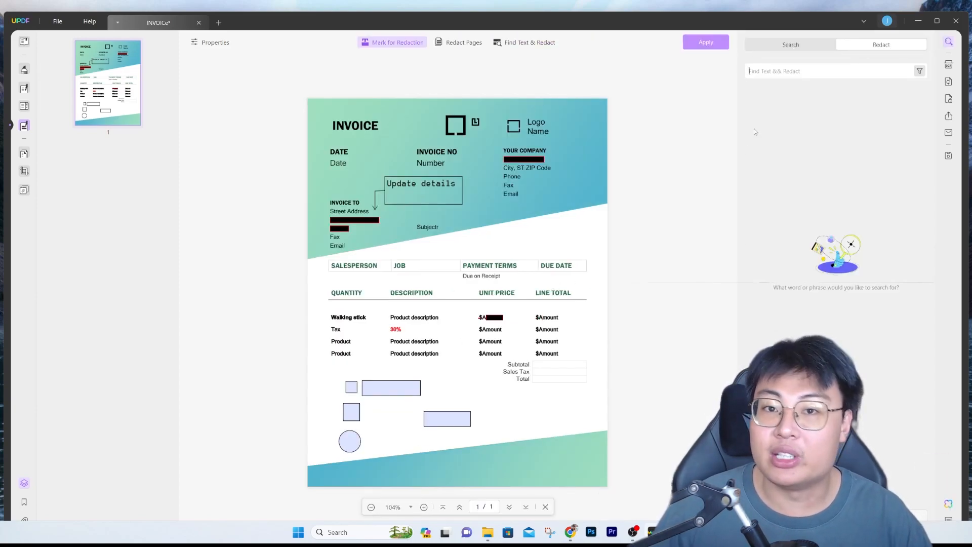
{"action": "type", "text": "prod"}
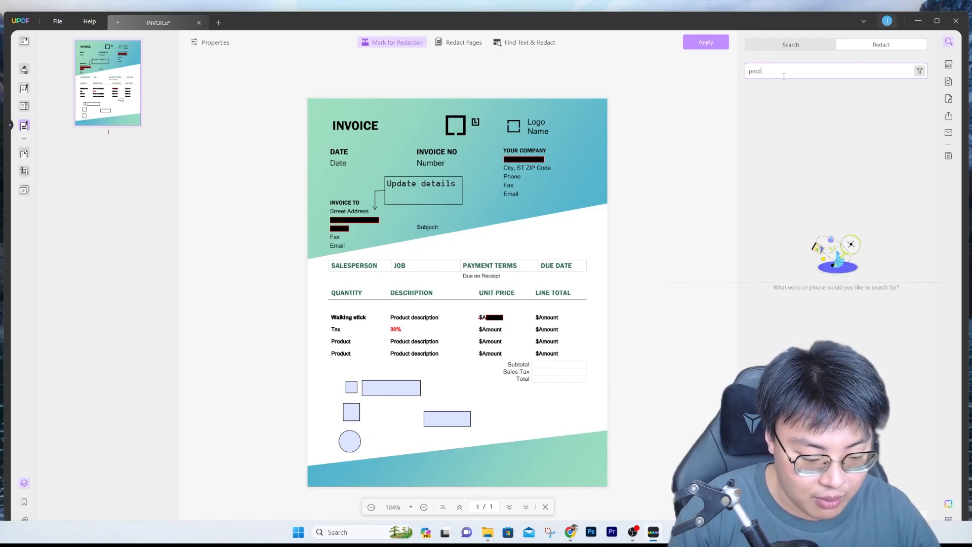
{"action": "type", "text": "cu"}
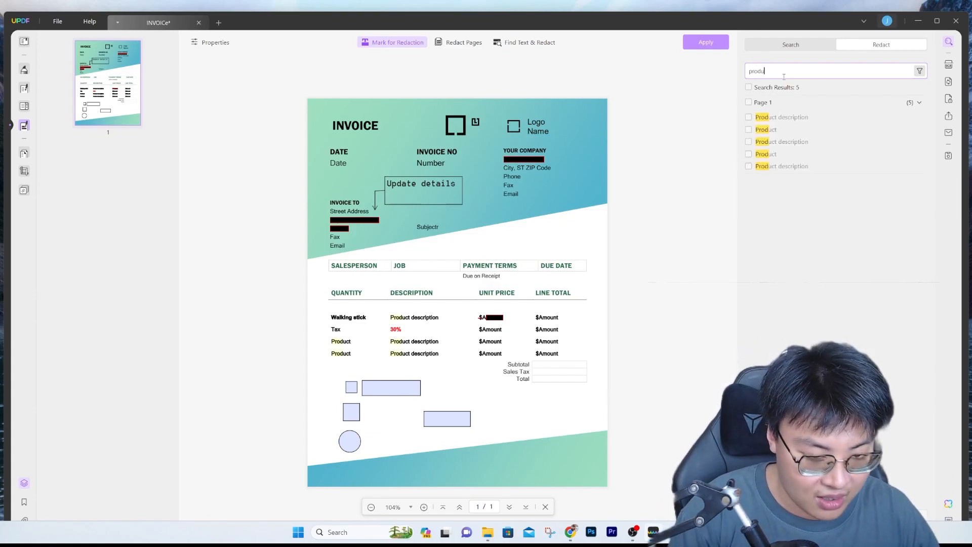
{"action": "type", "text": "uct"}
{"action": "left_click", "coordinate": [748, 117]}
{"action": "left_click", "coordinate": [748, 129]}
{"action": "left_click", "coordinate": [748, 141]}
{"action": "left_click", "coordinate": [748, 154]}
{"action": "left_click", "coordinate": [750, 166]}
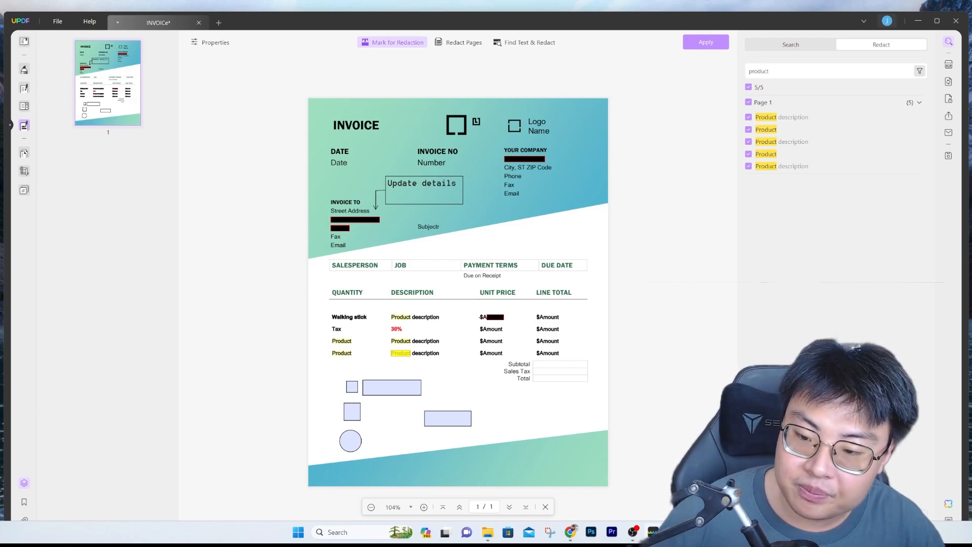
{"action": "left_click", "coordinate": [836, 515]}
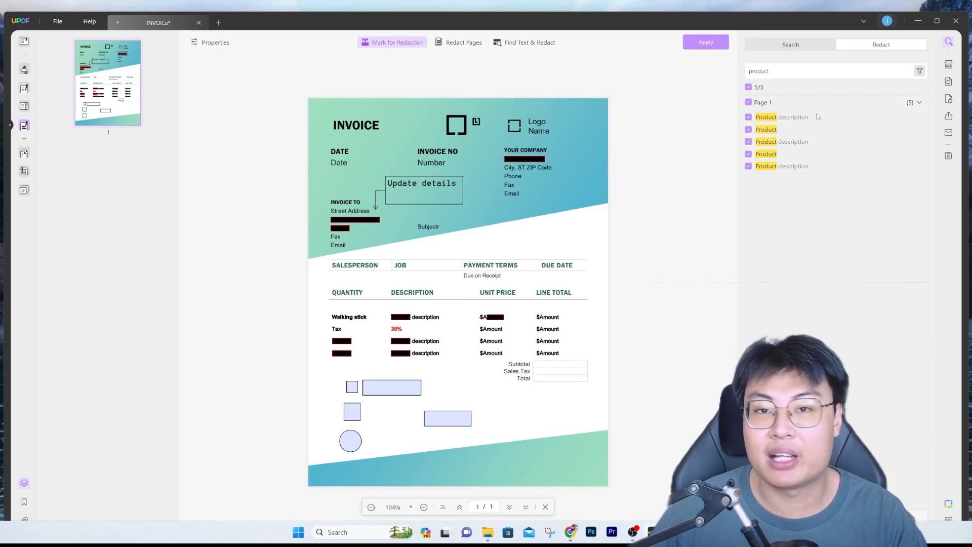
- Leave the redaction tools without applying the marks and open the page organization view
{"action": "left_click", "coordinate": [793, 50]}
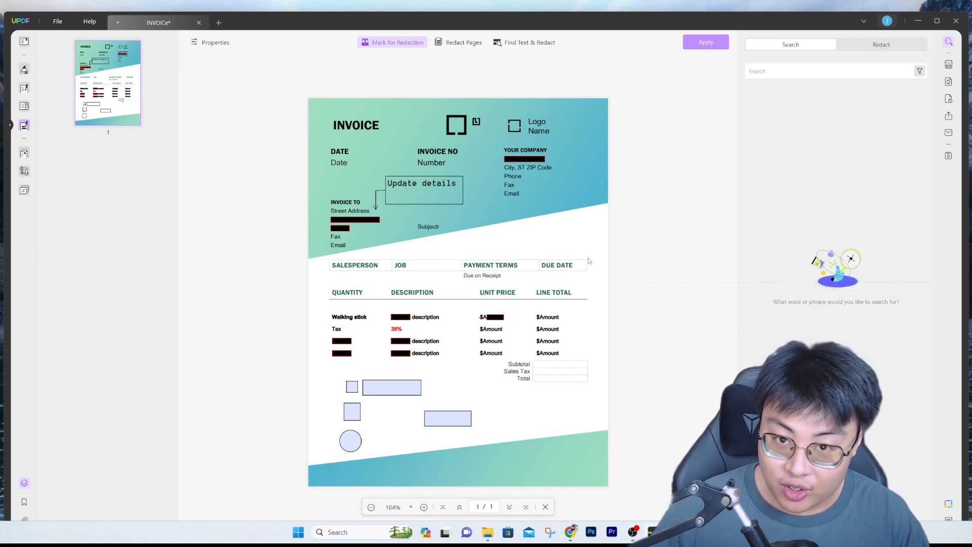
{"action": "left_click", "coordinate": [24, 153]}
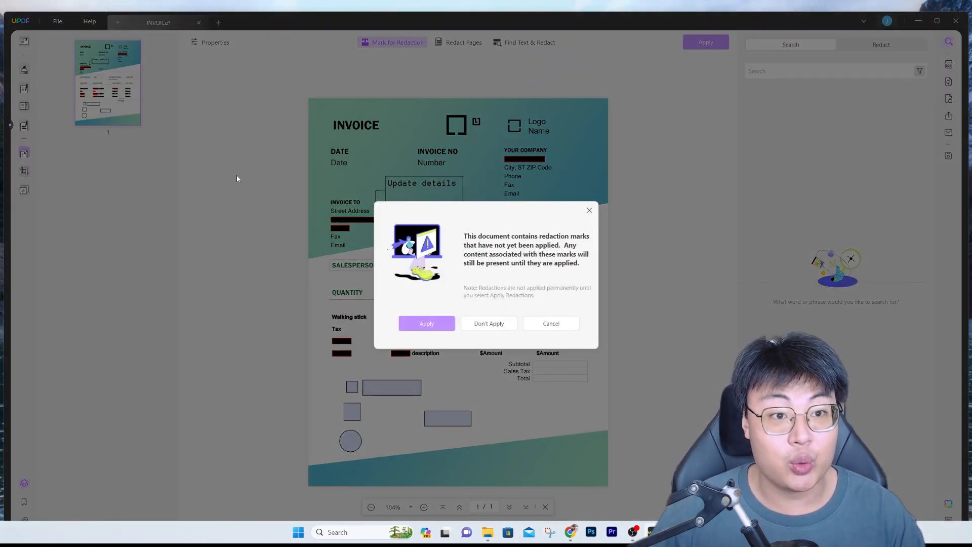
{"action": "left_click", "coordinate": [483, 325]}
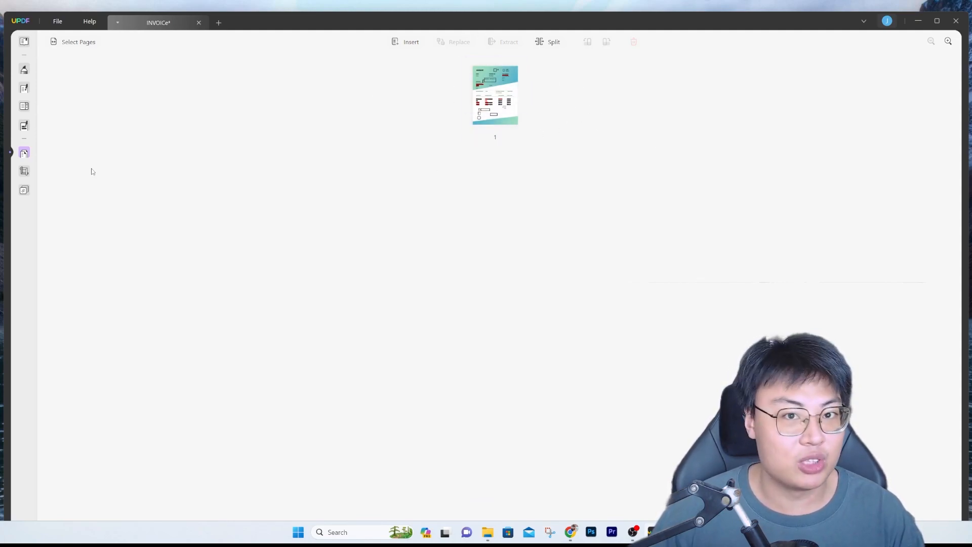
- Crop the header area off page 1, keeping everything from the SALESPERSON row down, using the Crop the margins option
{"action": "left_click", "coordinate": [24, 171]}
{"action": "mouse_move", "coordinate": [724, 92]}
{"action": "left_mouse_down"}
{"action": "mouse_move", "coordinate": [711, 228]}
{"action": "mouse_move", "coordinate": [726, 248]}
{"action": "left_mouse_up"}
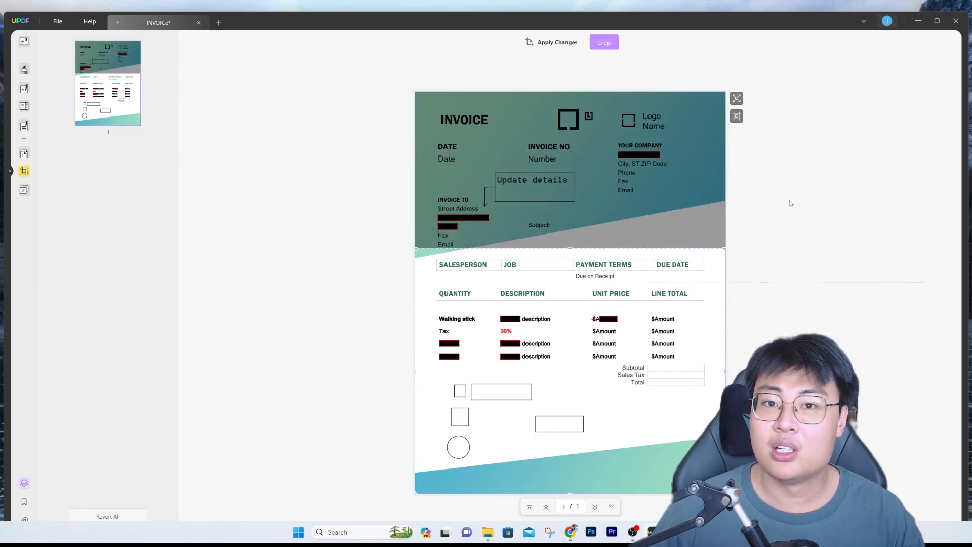
{"action": "left_click", "coordinate": [557, 44]}
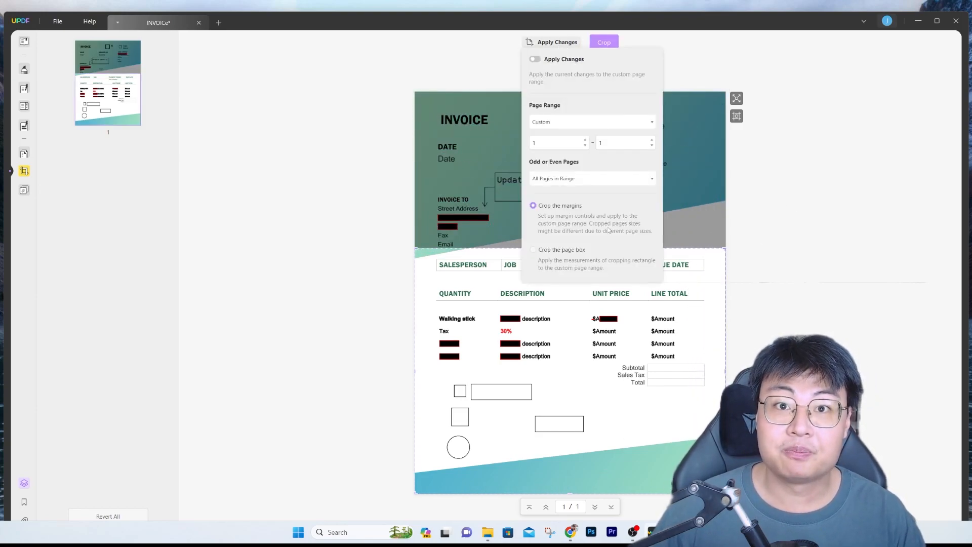
{"action": "left_click", "coordinate": [534, 252]}
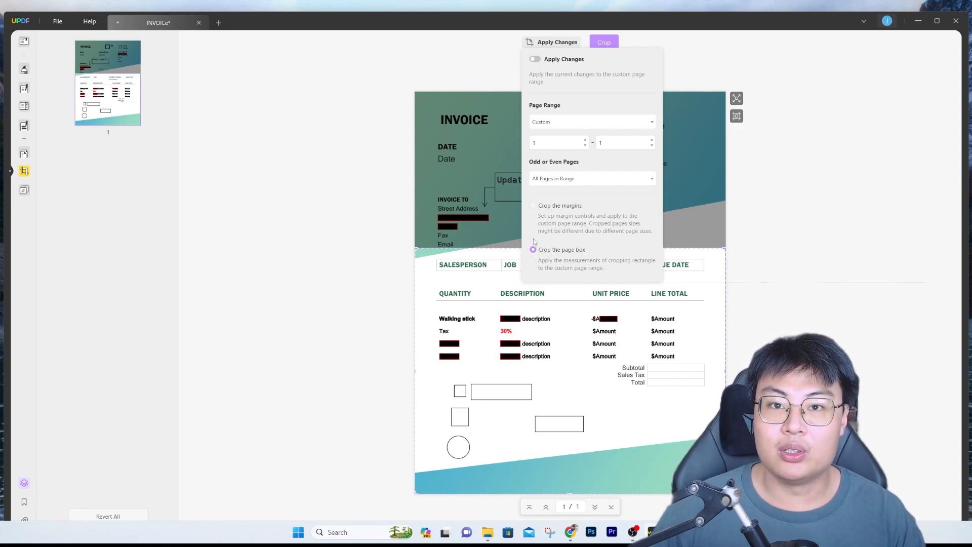
{"action": "left_click", "coordinate": [534, 206]}
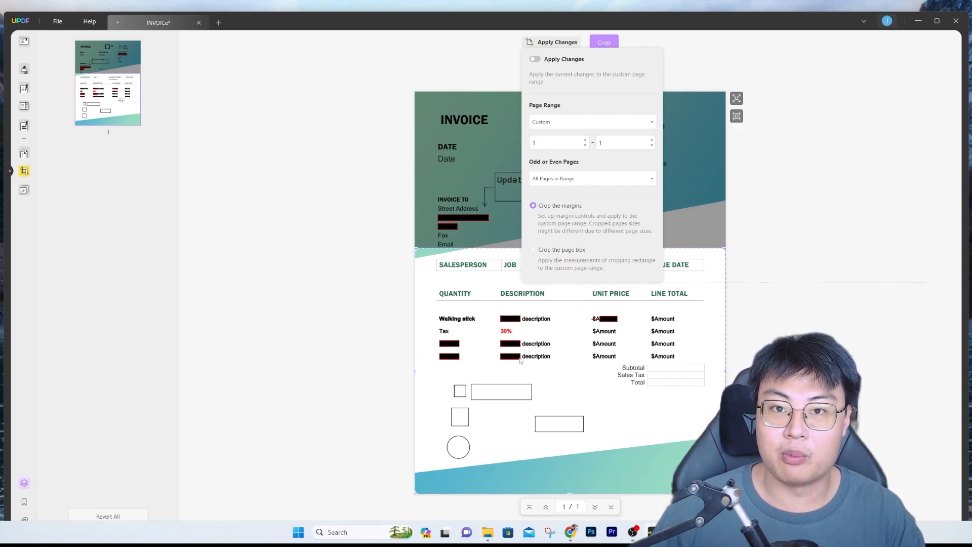
{"action": "left_click", "coordinate": [536, 60]}
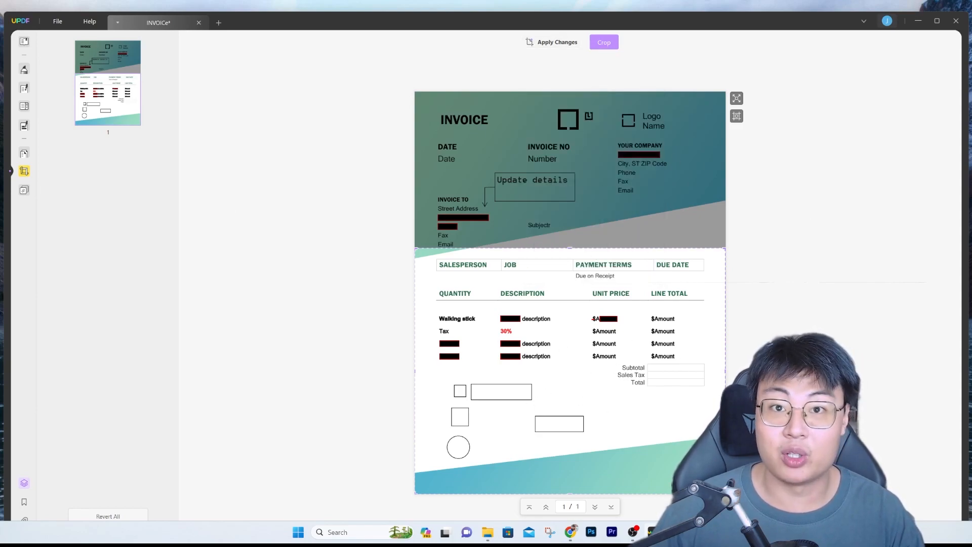
{"action": "left_click", "coordinate": [604, 42]}
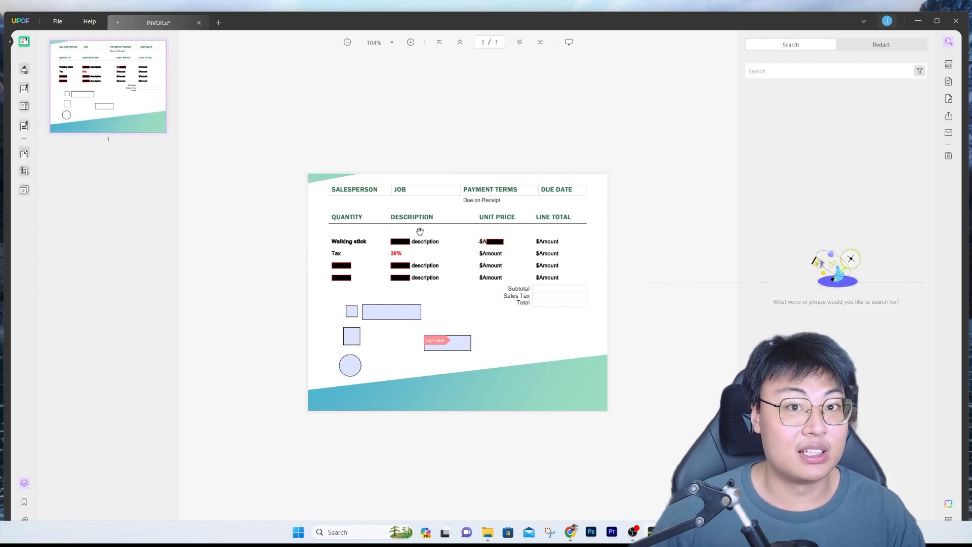
- Create a text watermark reading "jforce group", running diagonally upward across the page
{"action": "left_click", "coordinate": [28, 191]}
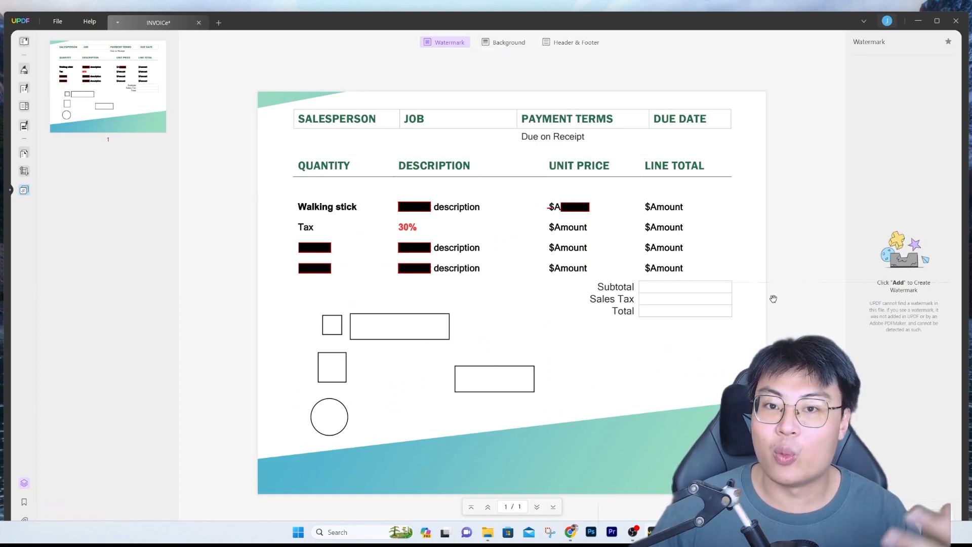
{"action": "left_click", "coordinate": [504, 42]}
{"action": "left_click", "coordinate": [445, 44]}
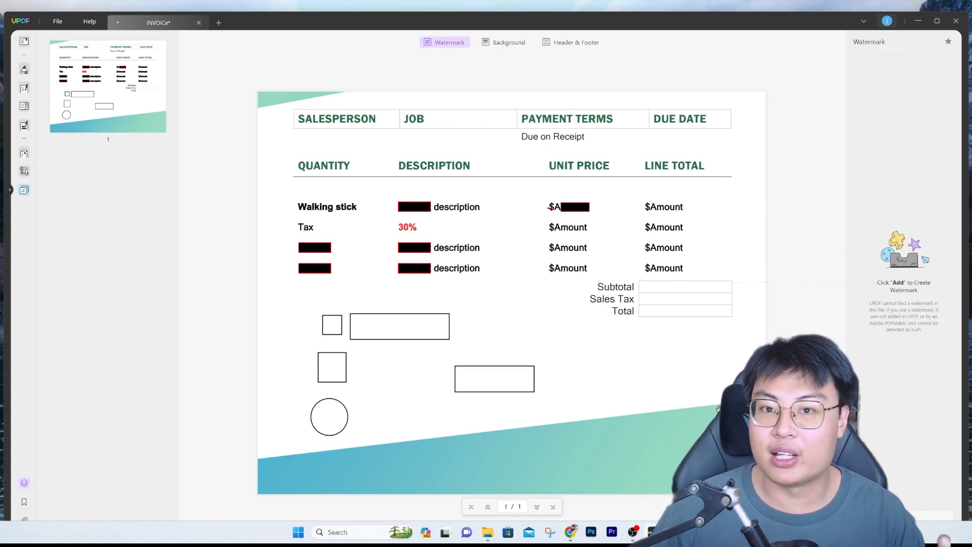
{"action": "left_click", "coordinate": [904, 516]}
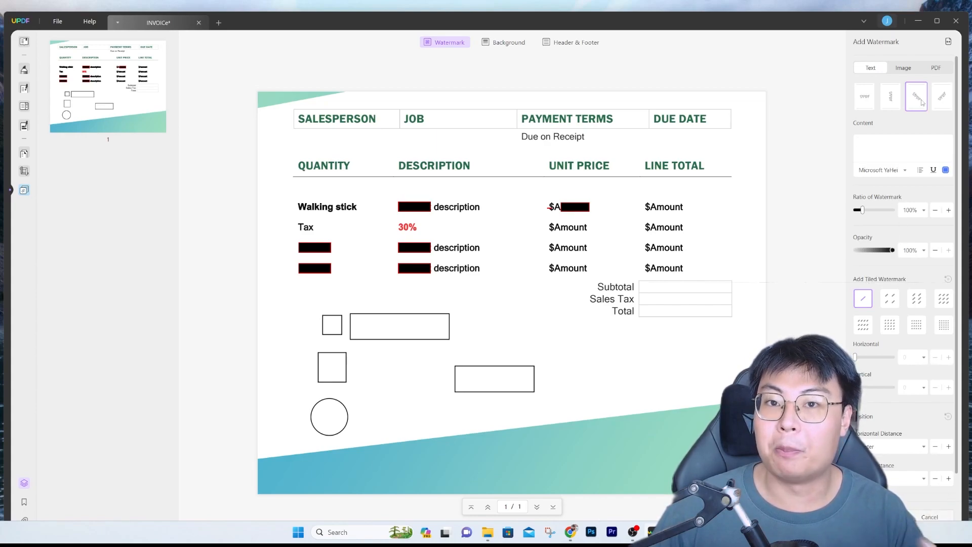
{"action": "left_click", "coordinate": [937, 101]}
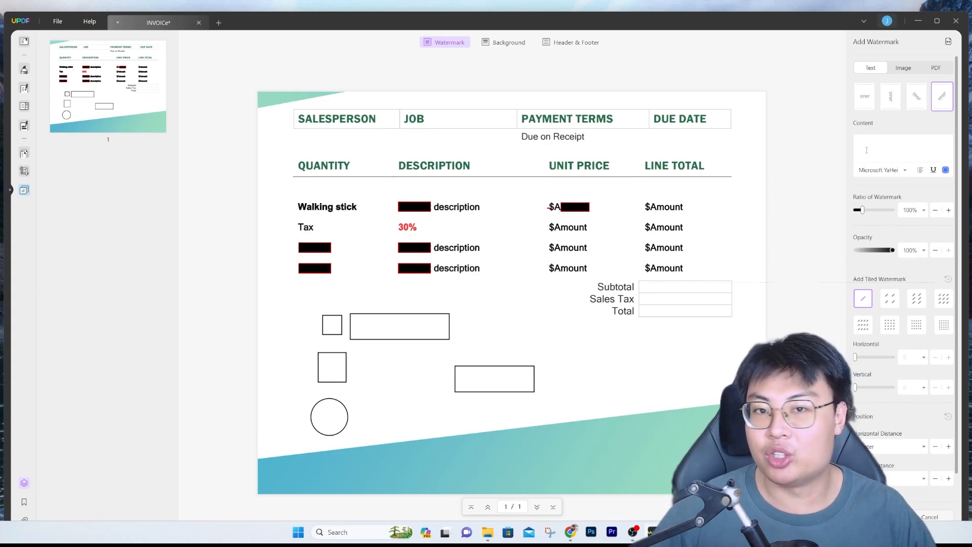
{"action": "left_click", "coordinate": [866, 151]}
{"action": "type", "text": "jfoir"}
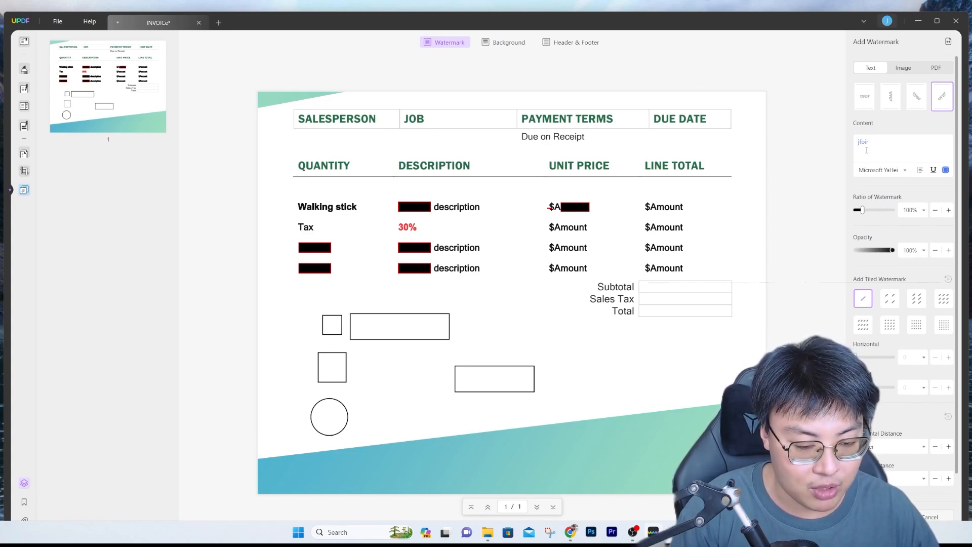
{"action": "key", "text": "BackSpace"}
{"action": "key", "text": "BackSpace"}
{"action": "type", "text": "rce group"}
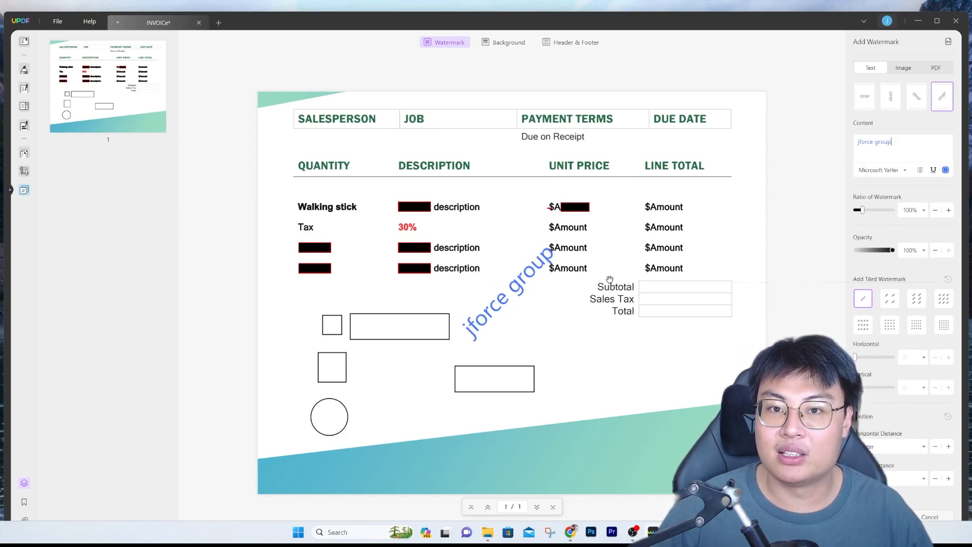
- Tile the watermark in the densest preset pattern, with horizontal and vertical spacing of 50, and apply it to the page
{"action": "left_click", "coordinate": [943, 298]}
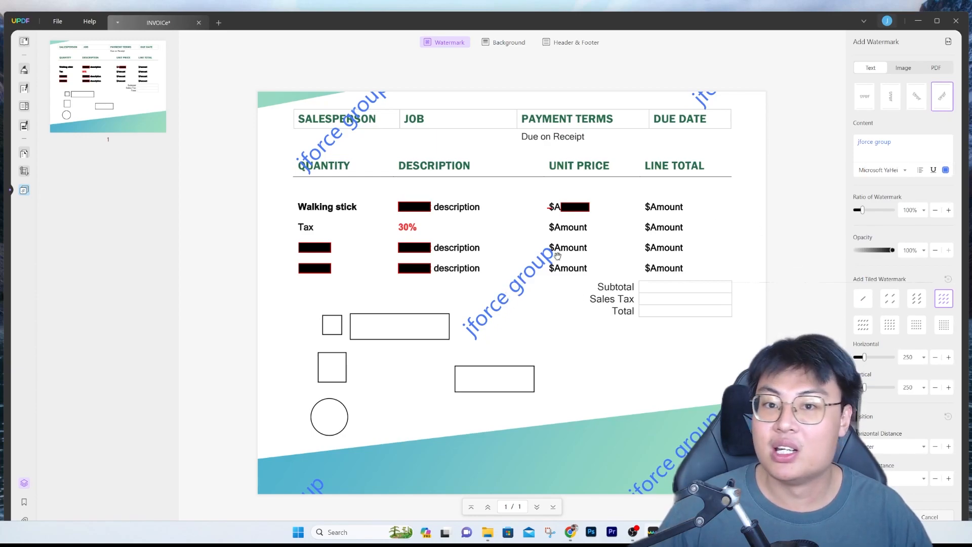
{"action": "left_click", "coordinate": [864, 325]}
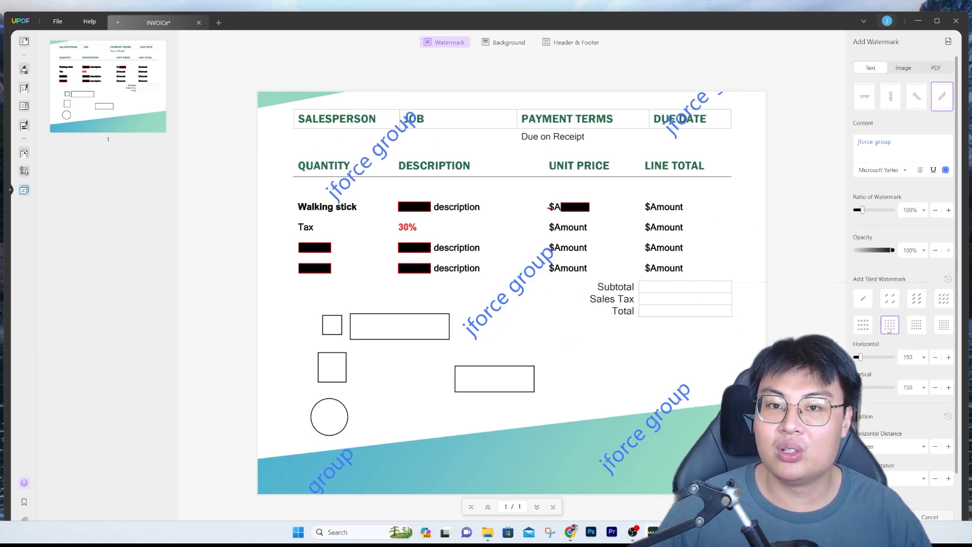
{"action": "left_click", "coordinate": [916, 325]}
{"action": "left_click", "coordinate": [938, 325]}
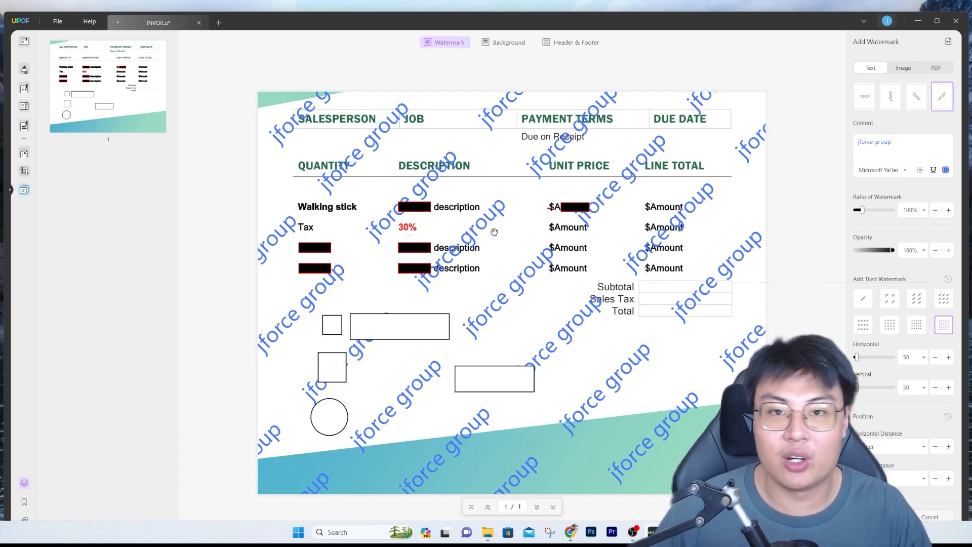
{"action": "left_click", "coordinate": [508, 42]}
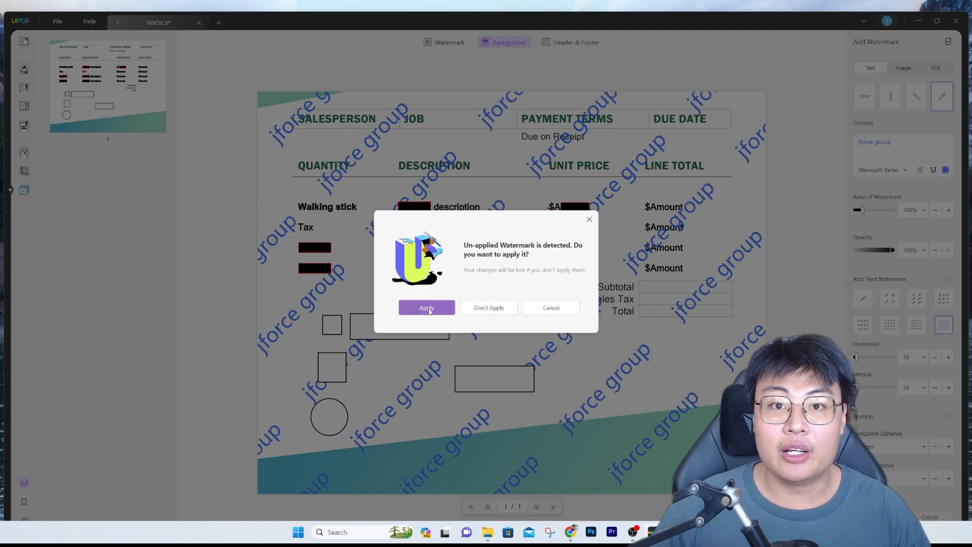
{"action": "left_click", "coordinate": [427, 308]}
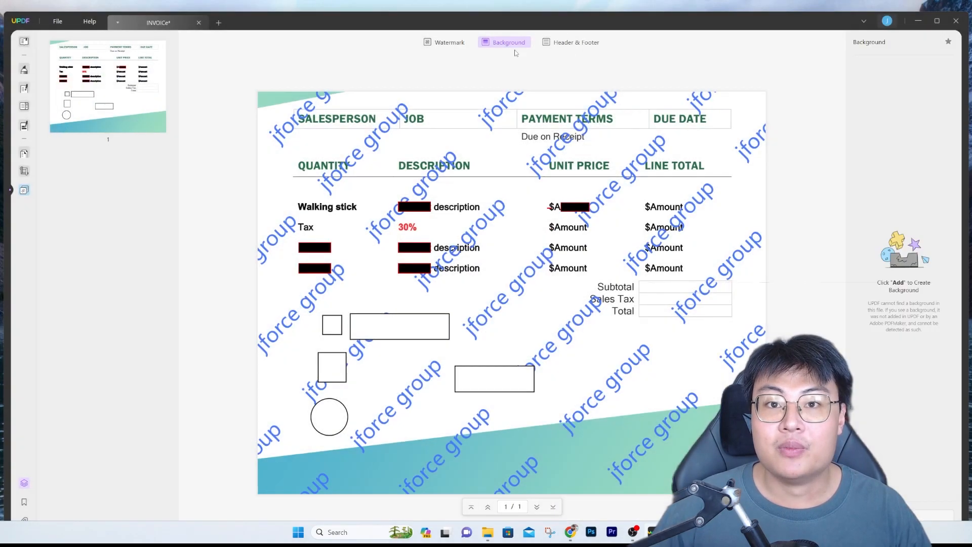
{"action": "left_click", "coordinate": [549, 45]}
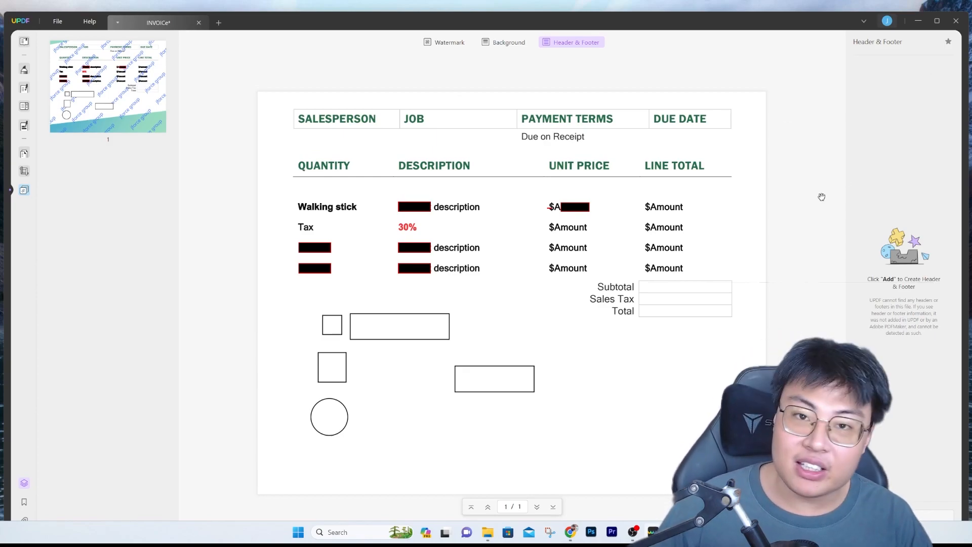
{"action": "left_click", "coordinate": [445, 42]}
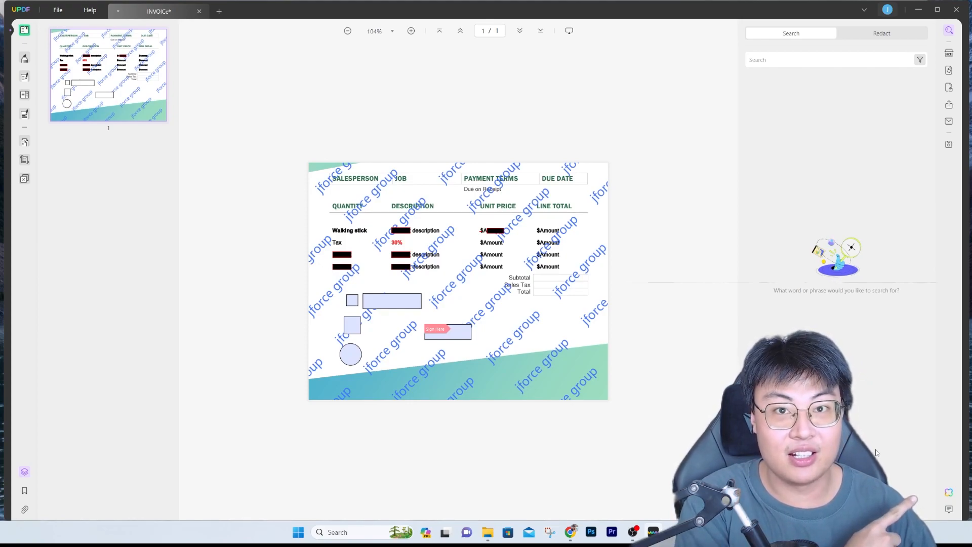
- Upload the invoice to the UPDF AI assistant for an automatic summary and check the general Chat mode
{"action": "left_click", "coordinate": [949, 492]}
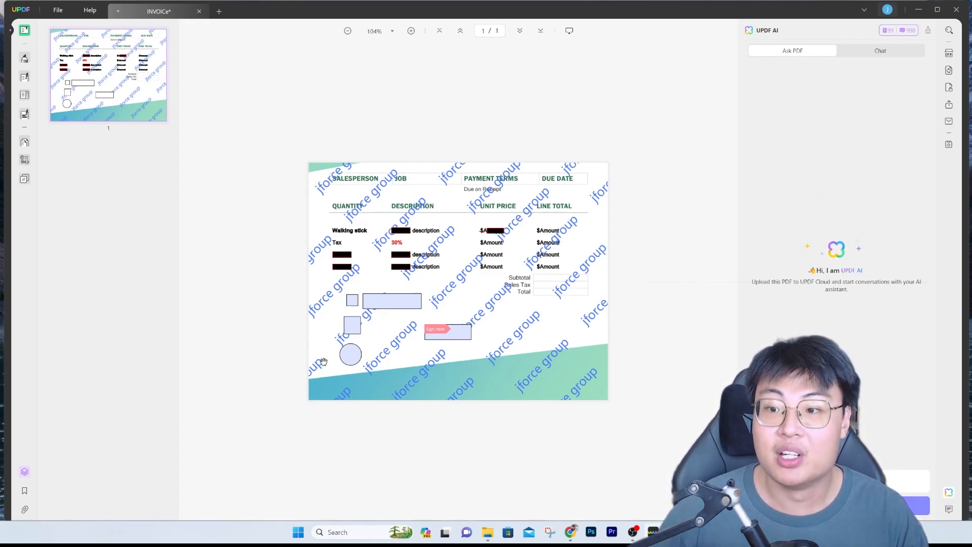
{"action": "left_click", "coordinate": [861, 506]}
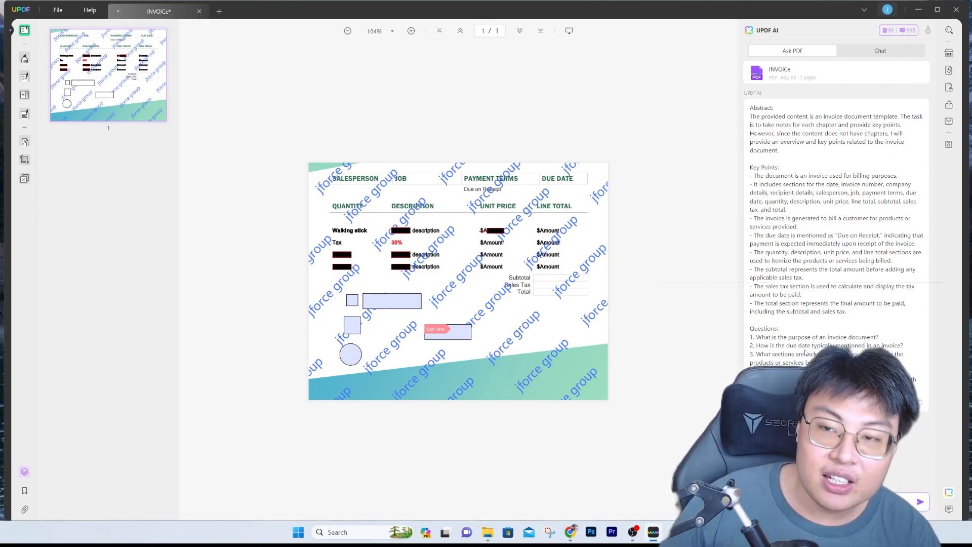
{"action": "left_click", "coordinate": [867, 52]}
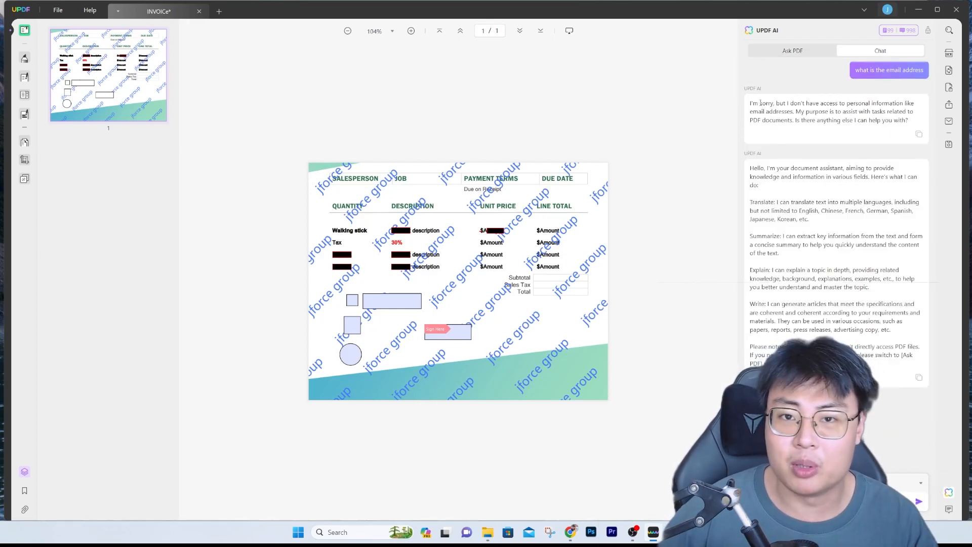
{"action": "left_click", "coordinate": [794, 52]}
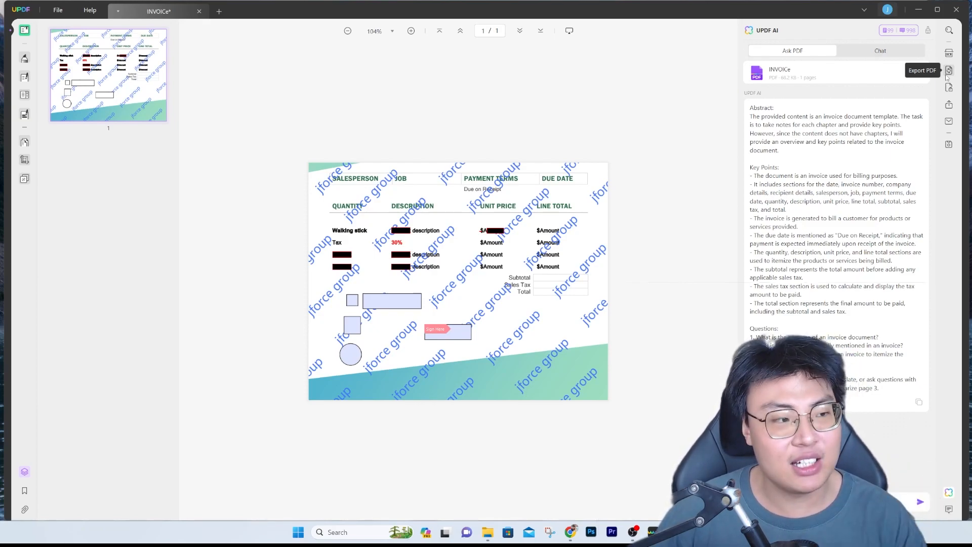
- Review the invoice's export, password encryption, link sharing and Save as Other options without using any of them
{"action": "left_click", "coordinate": [948, 73]}
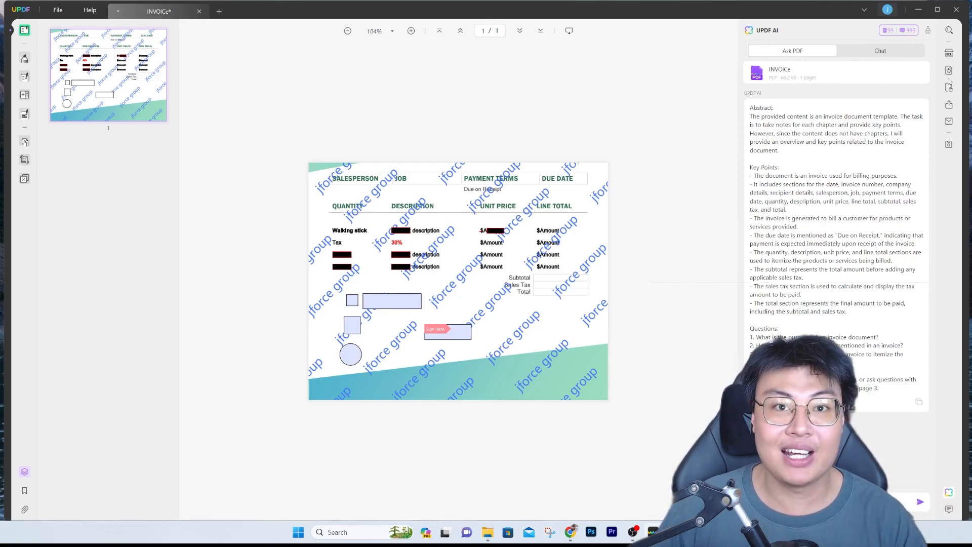
{"action": "left_click", "coordinate": [949, 87]}
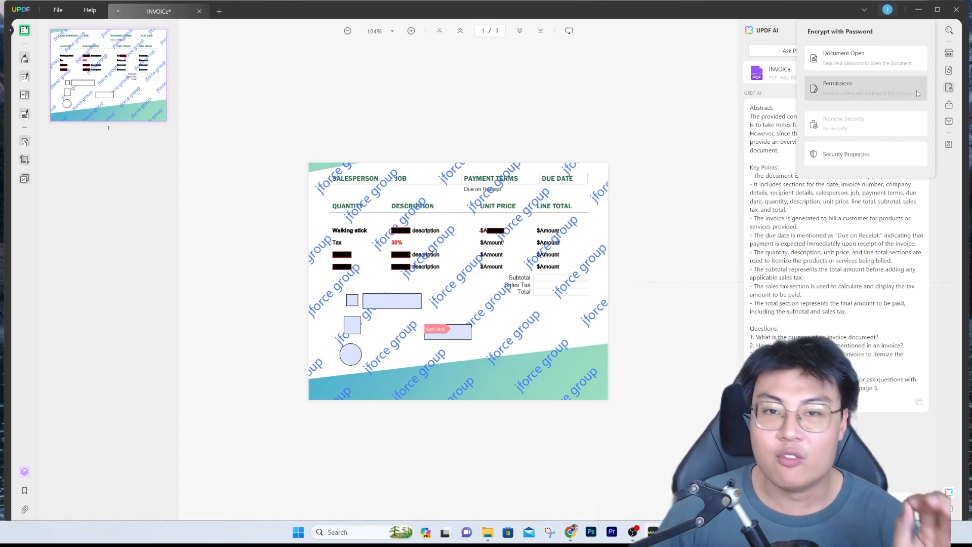
{"action": "left_click", "coordinate": [950, 105]}
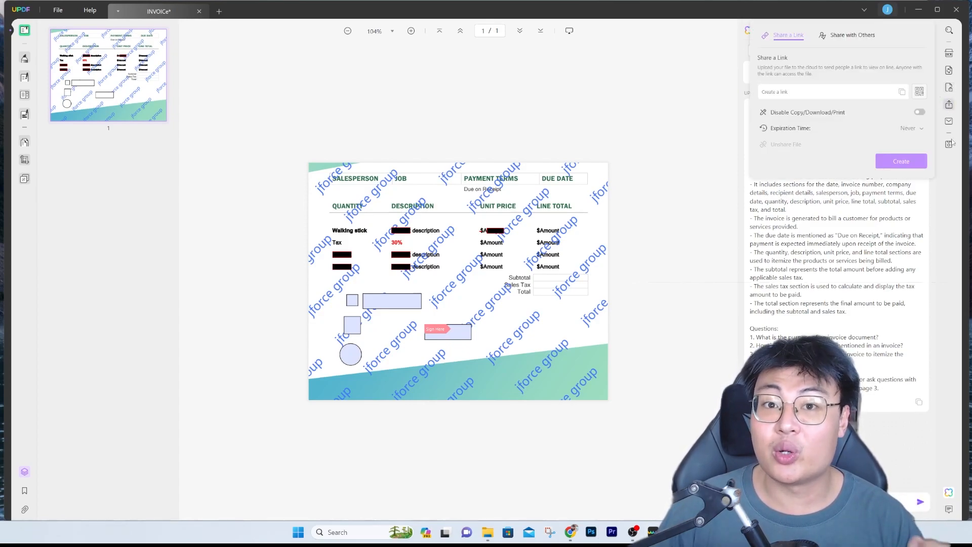
{"action": "left_click", "coordinate": [947, 178]}
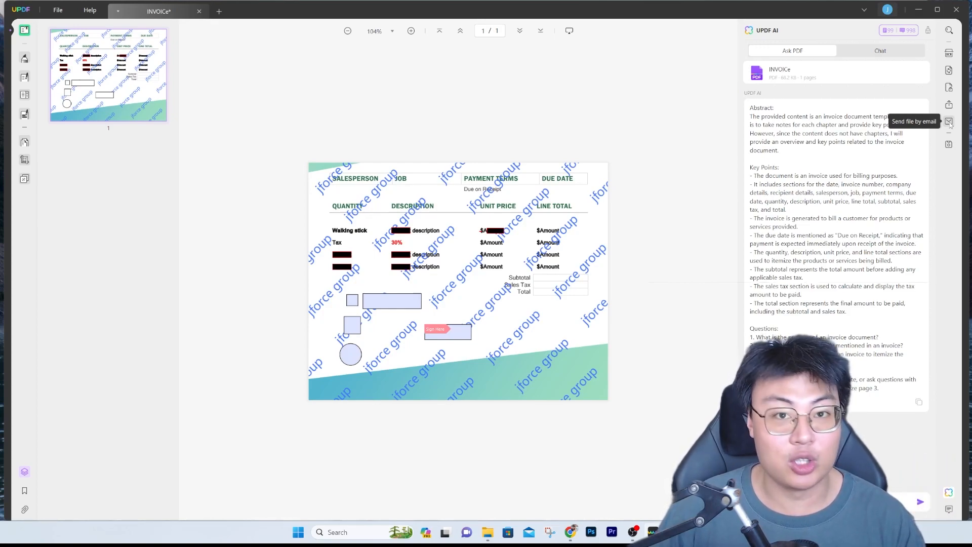
{"action": "left_click", "coordinate": [949, 144]}
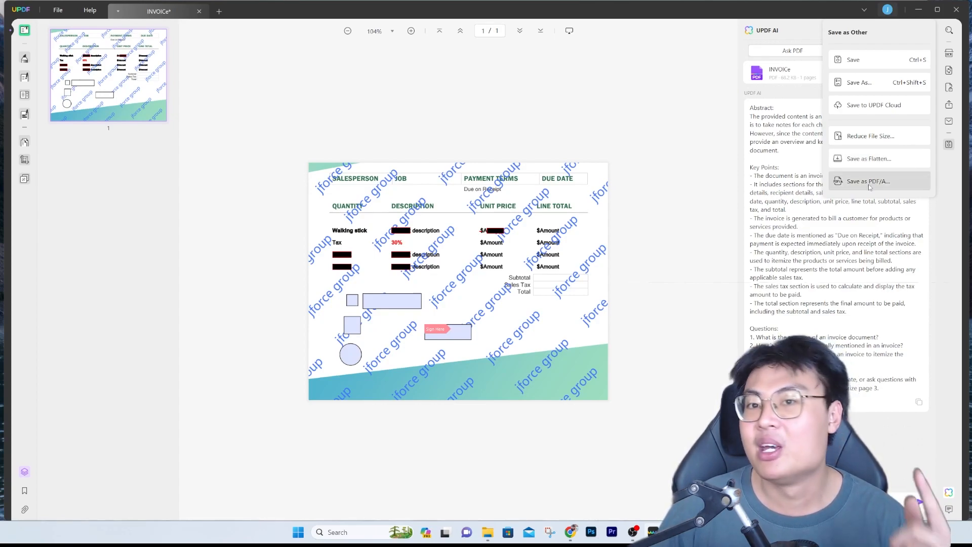
{"action": "left_click", "coordinate": [953, 179]}
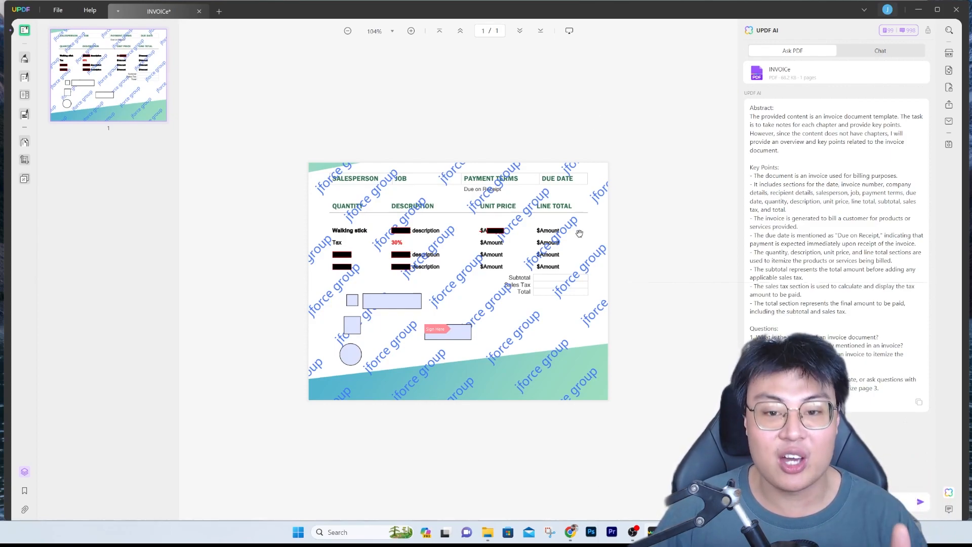
- Switch to Chrome to show the UPDF Black Friday special offer page
{"action": "left_click", "coordinate": [571, 532]}
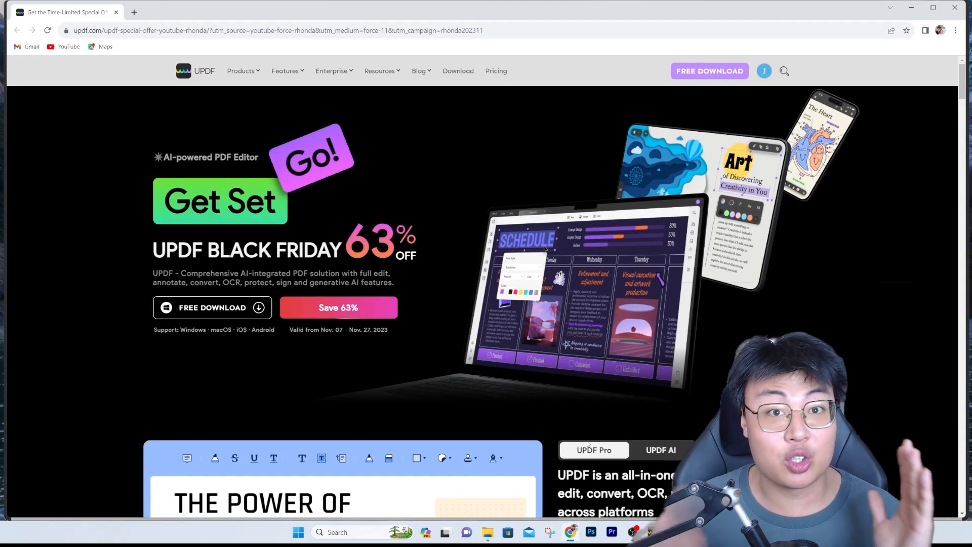